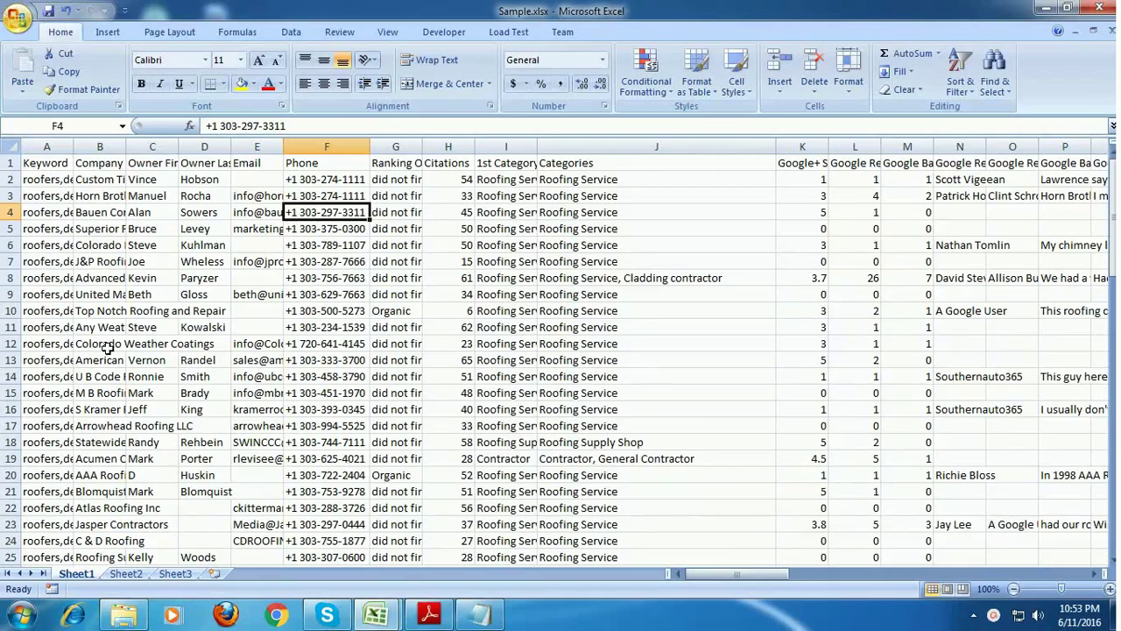
# Step: Start protecting Sheet1 with Protect Sheet from the Review ribbon
pyautogui.scroll(-5, 491, 403)
pyautogui.scroll(3, 507, 420)
pyautogui.scroll(2, 506, 420)
pyautogui.click(77, 573)
pyautogui.click(339, 31)
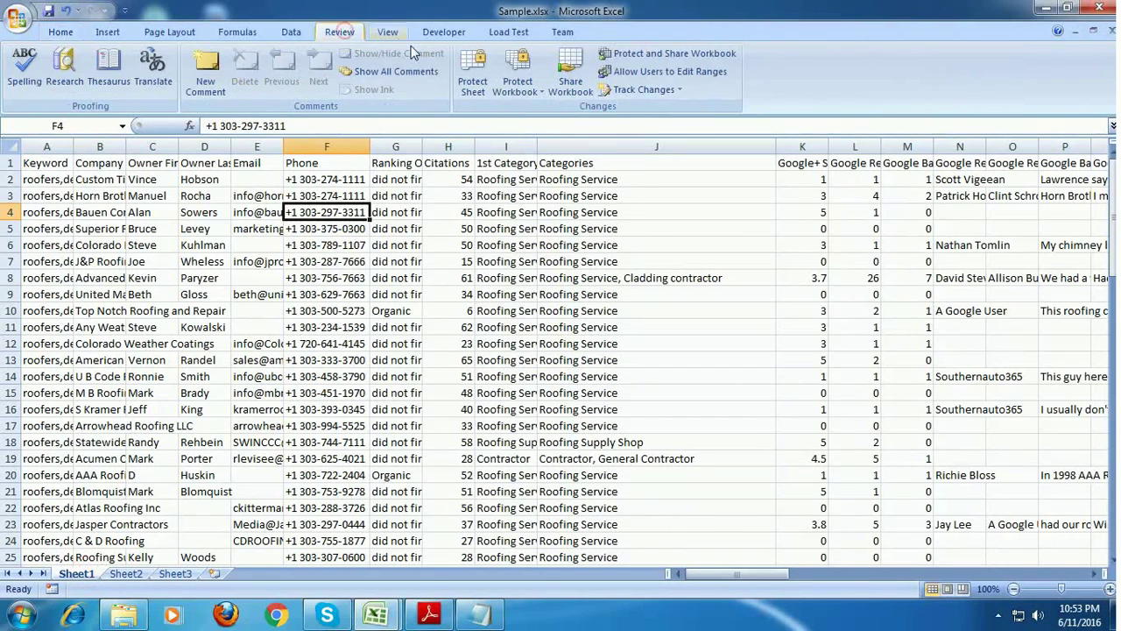
pyautogui.click(474, 93)
# Step: Copy the password from Notepad and enter it twice to lock Sheet1
pyautogui.click(480, 613)
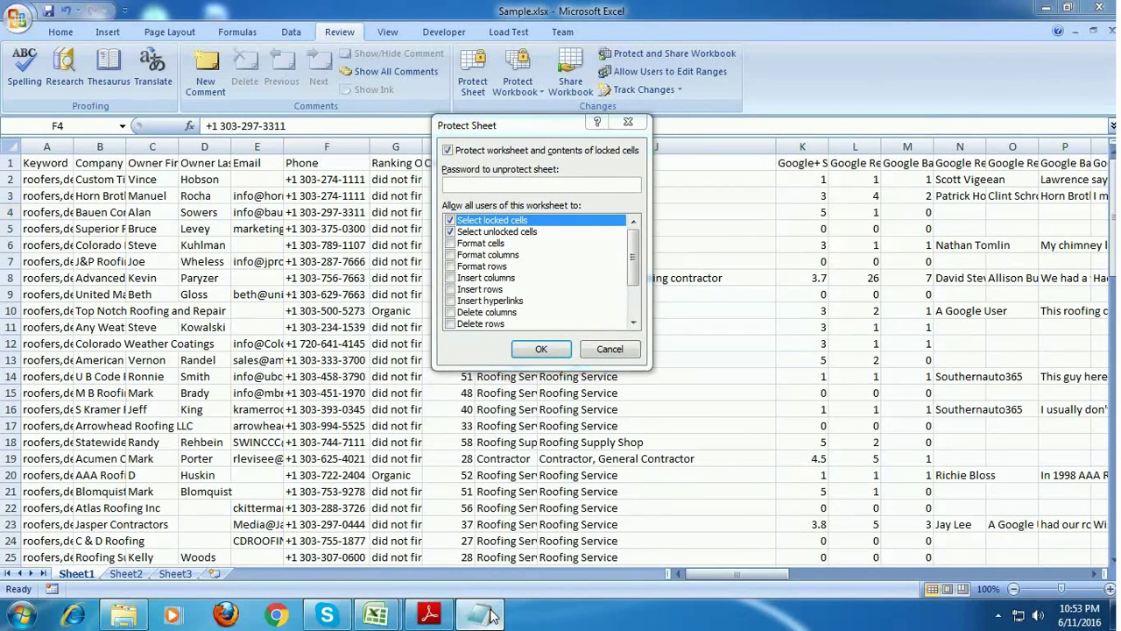
pyautogui.moveTo(473, 366); pyautogui.dragTo(275, 340)
pyautogui.hotkey('ctrl', 'c')
pyautogui.click(480, 185)
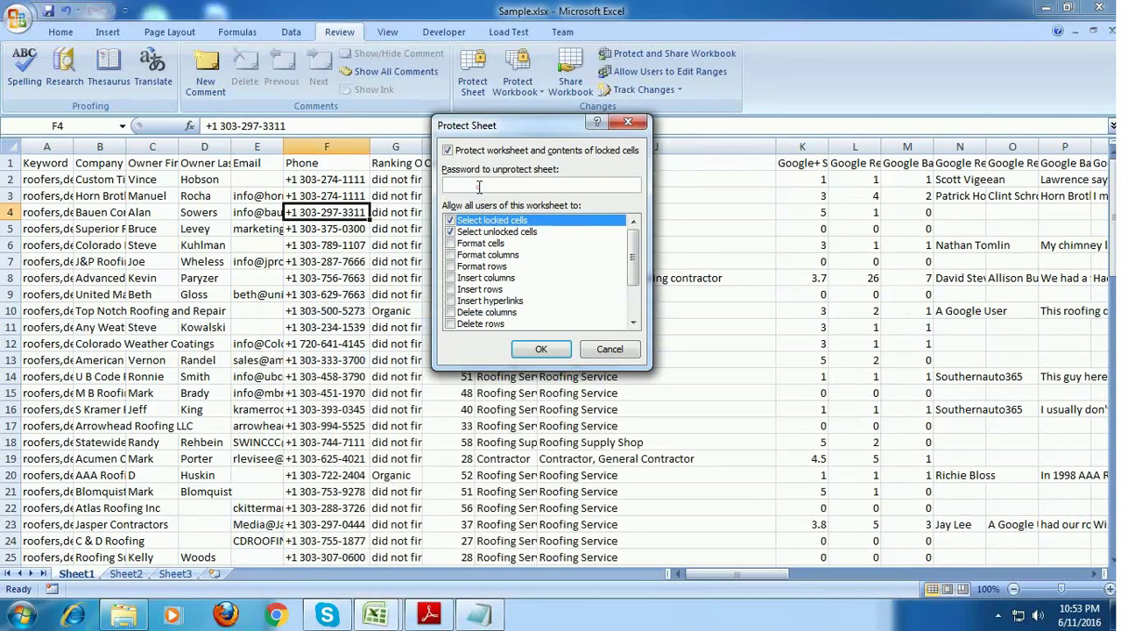
pyautogui.hotkey('ctrl', 'v')
pyautogui.click(541, 349)
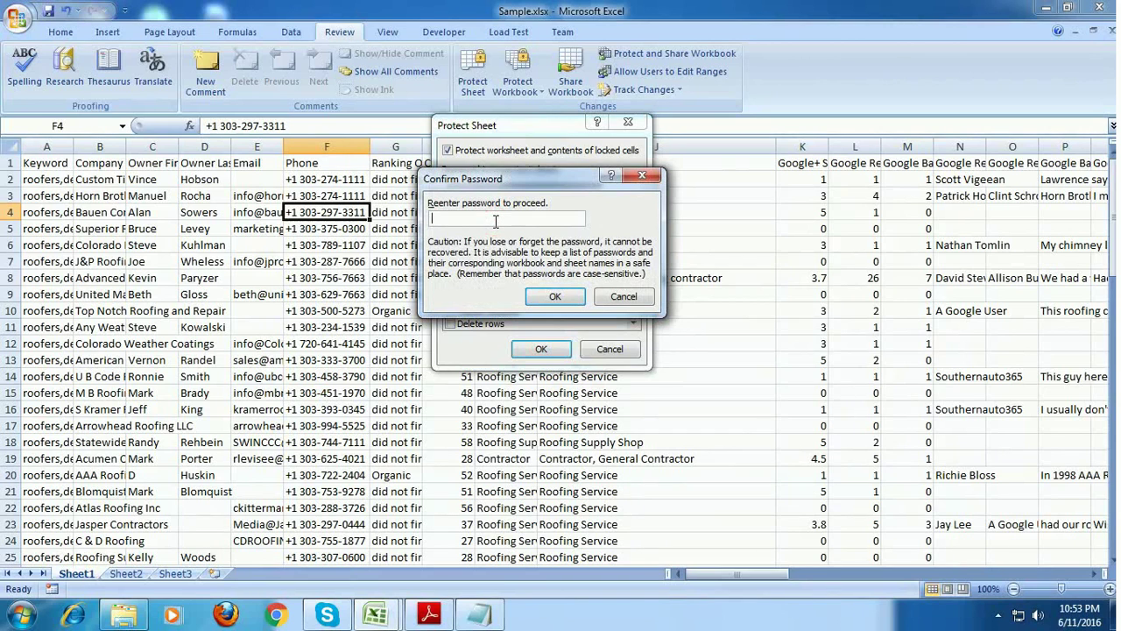
pyautogui.hotkey('ctrl', 'v')
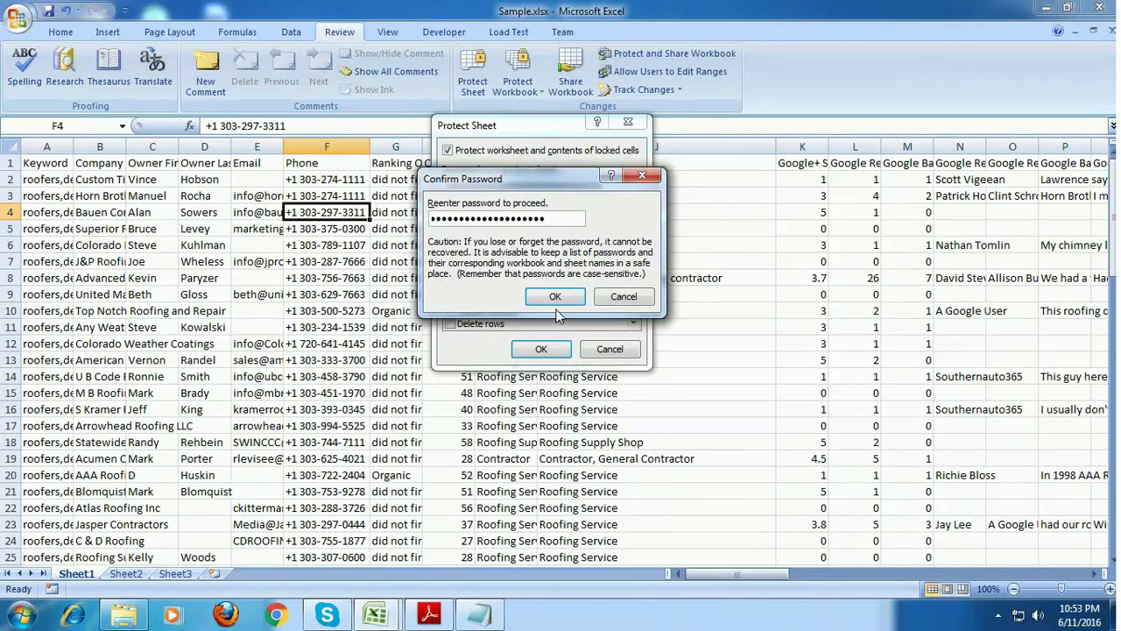
pyautogui.click(556, 297)
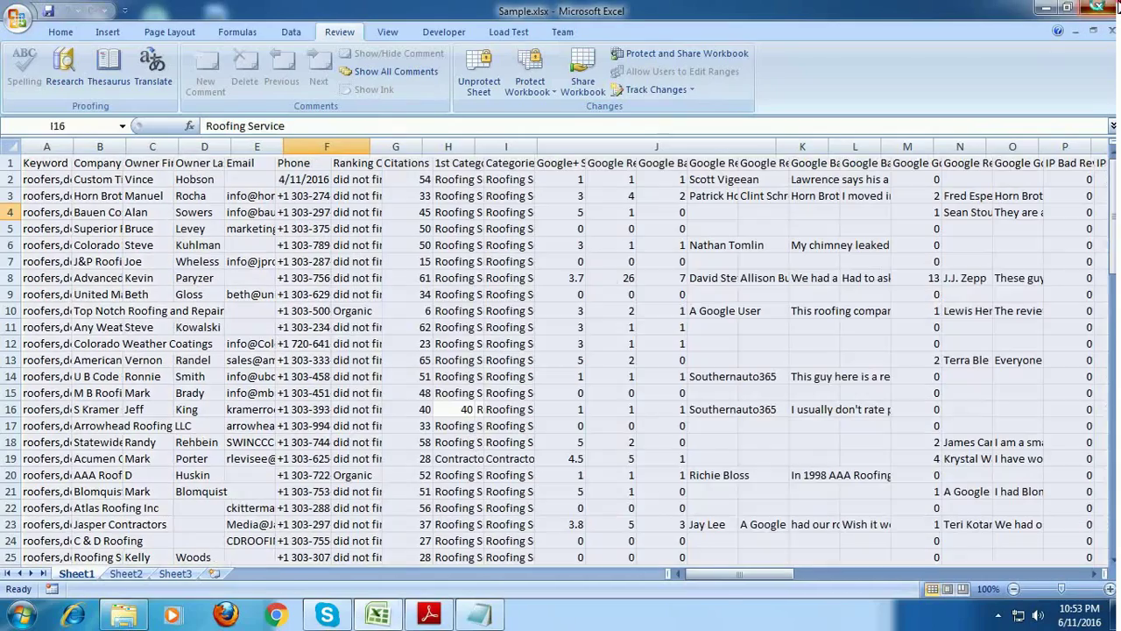
# Step: Close Sample.xlsx and Merge_sheets.xlsm without saving, then reopen Sample.xlsx from Explorer
pyautogui.click(1114, 8)
pyautogui.click(1109, 8)
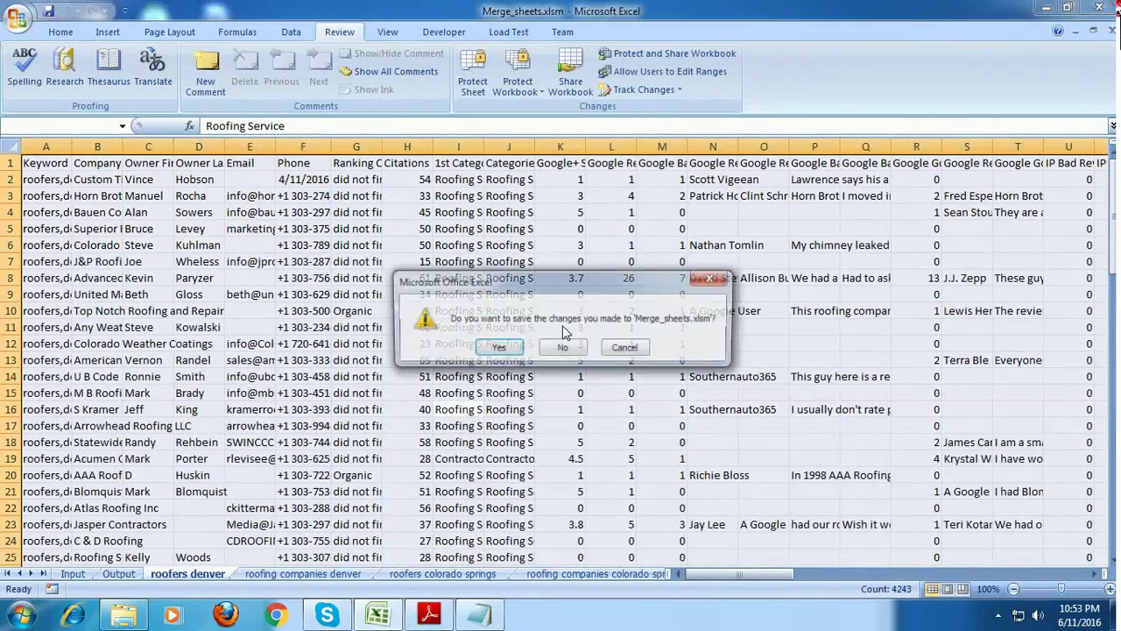
pyautogui.click(565, 344)
pyautogui.click(357, 229)
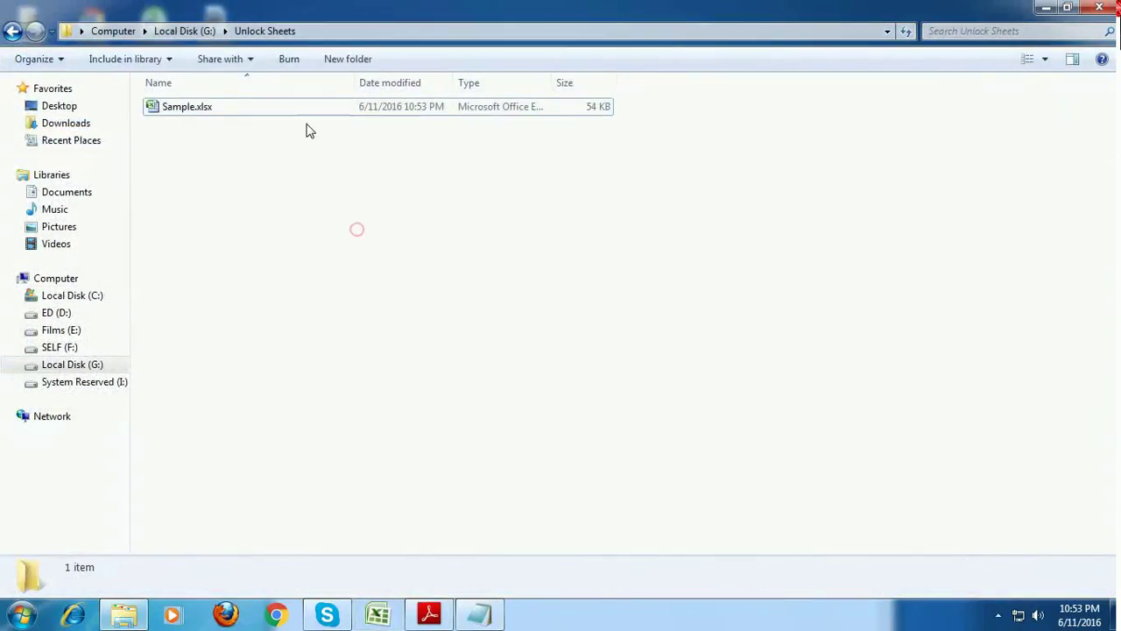
pyautogui.click(308, 109)
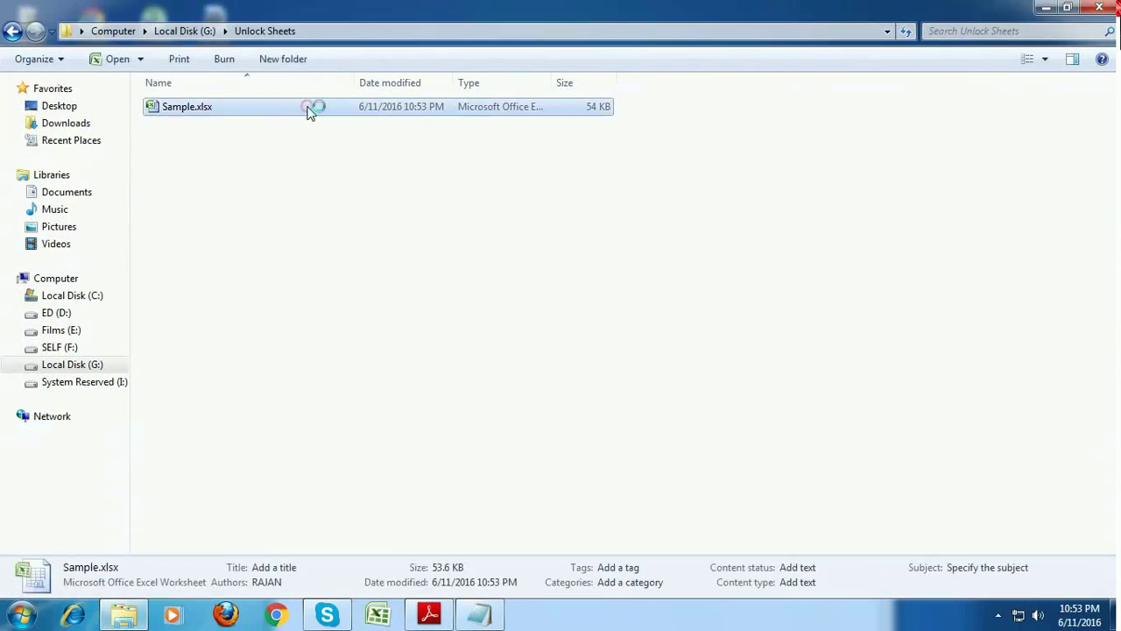
pyautogui.scroll(-4, 311, 302)
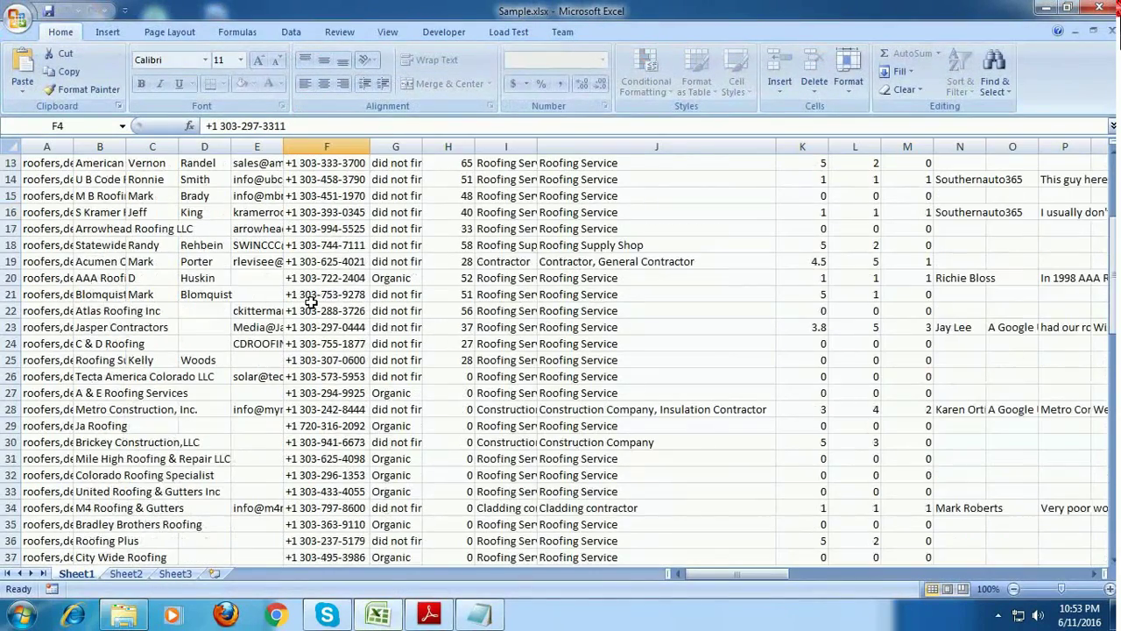
pyautogui.scroll(4, 311, 302)
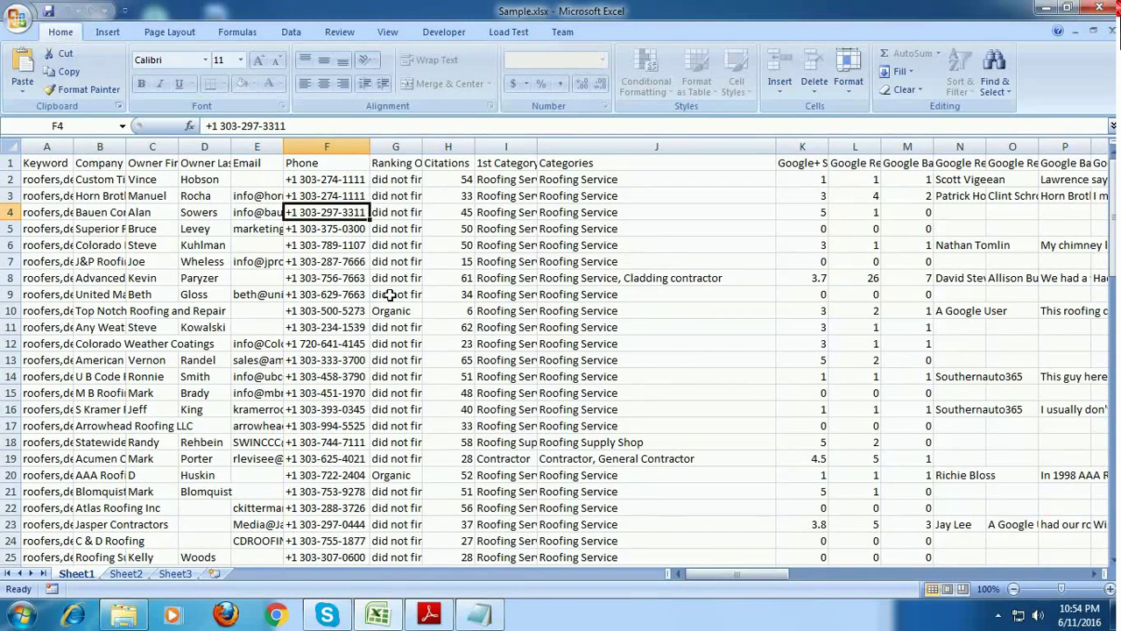
# Step: Try editing cells H6, J6 and I6, dismissing each read-only protection warning
pyautogui.doubleClick(444, 238)
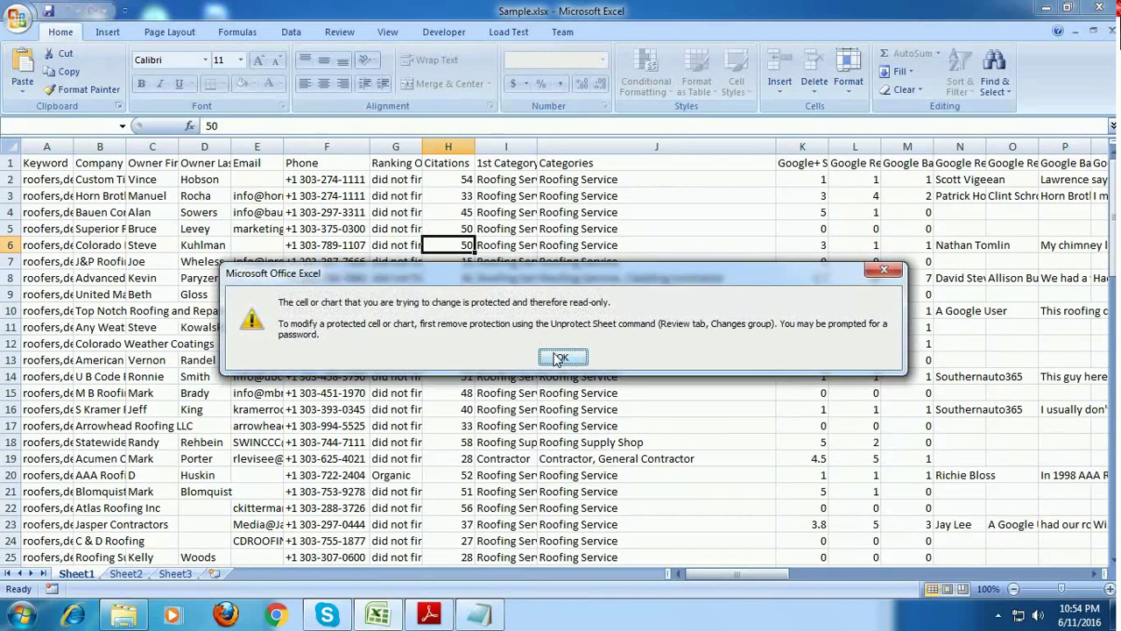
pyautogui.click(560, 357)
pyautogui.doubleClick(579, 245)
pyautogui.click(563, 359)
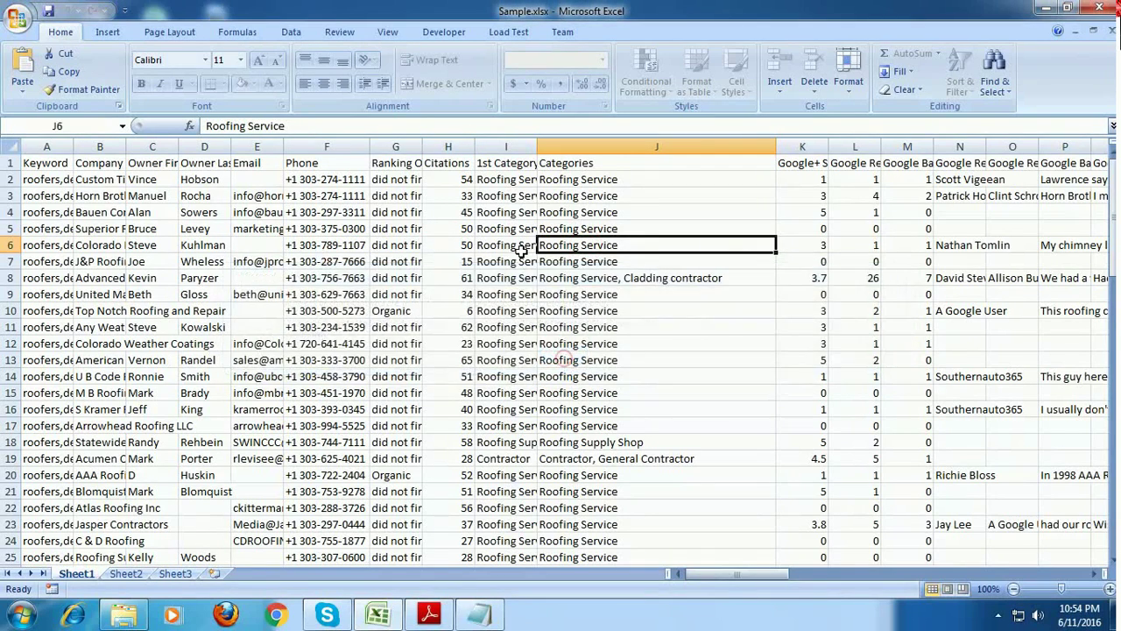
pyautogui.doubleClick(518, 244)
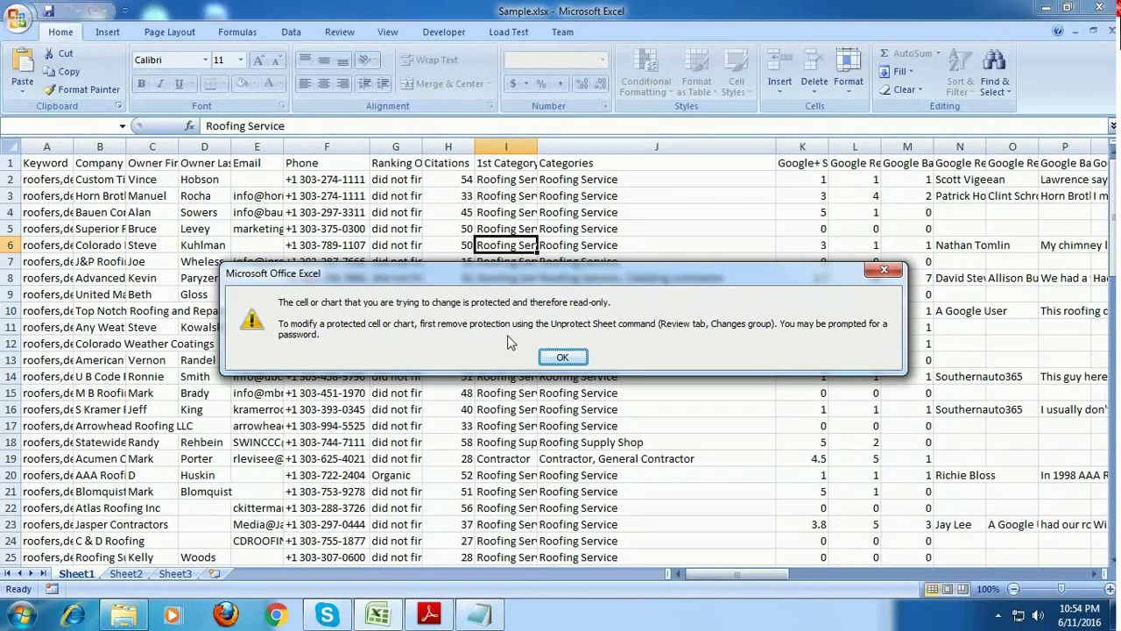
pyautogui.click(564, 359)
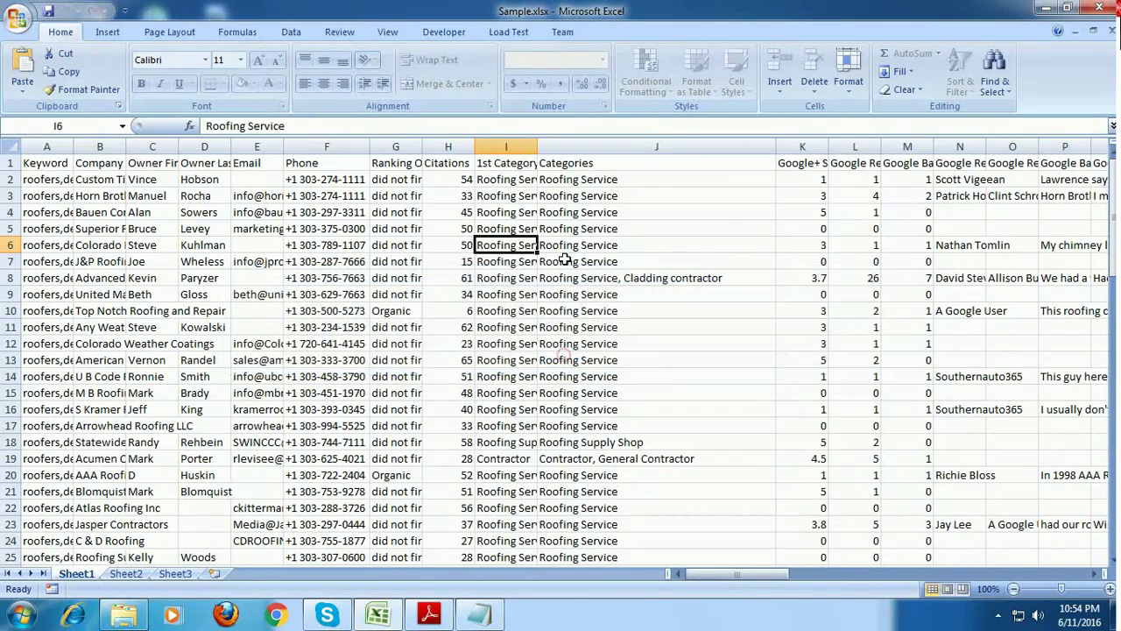
# Step: Close Excel and rename Sample.xlsx to Sample.zip, accepting the extension-change warning
pyautogui.click(1095, 7)
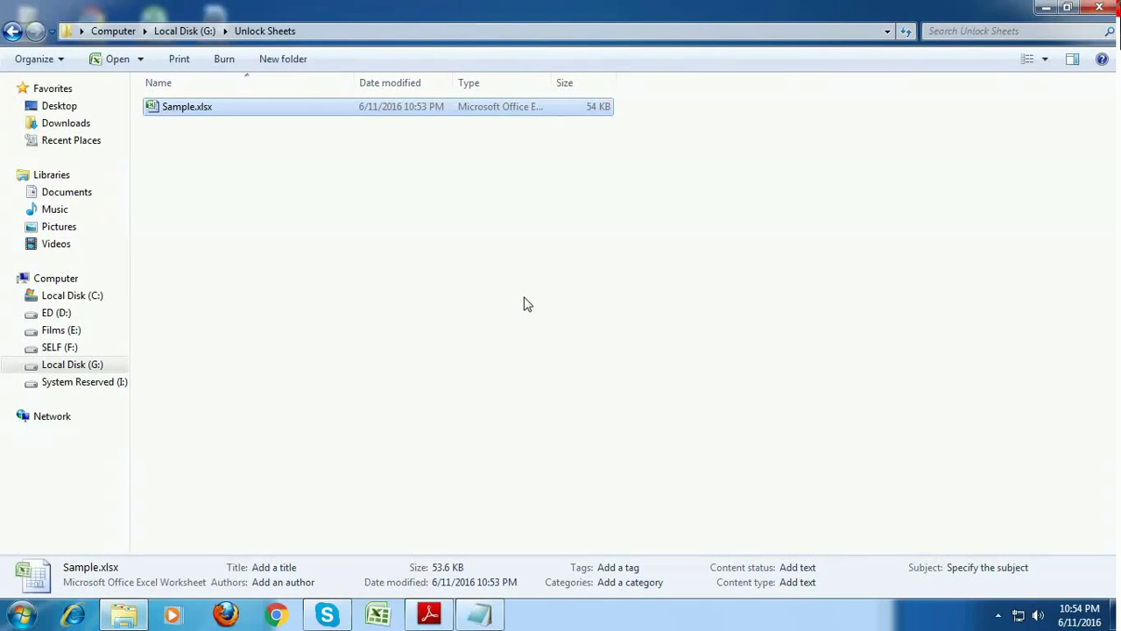
pyautogui.click(220, 112)
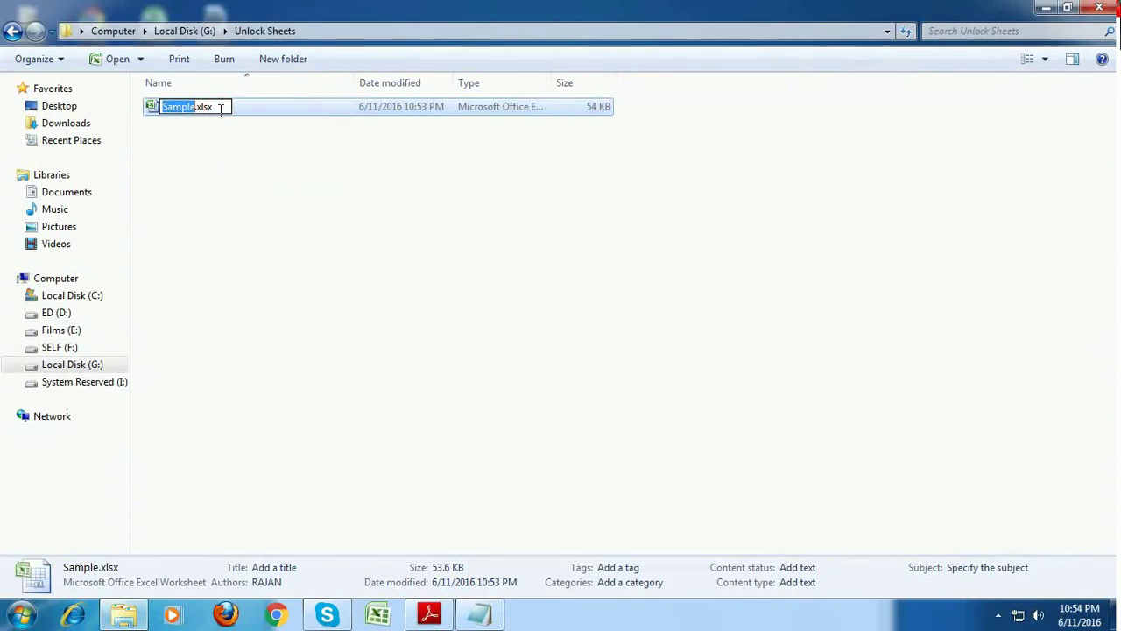
pyautogui.click(220, 106)
pyautogui.press('BackSpace')
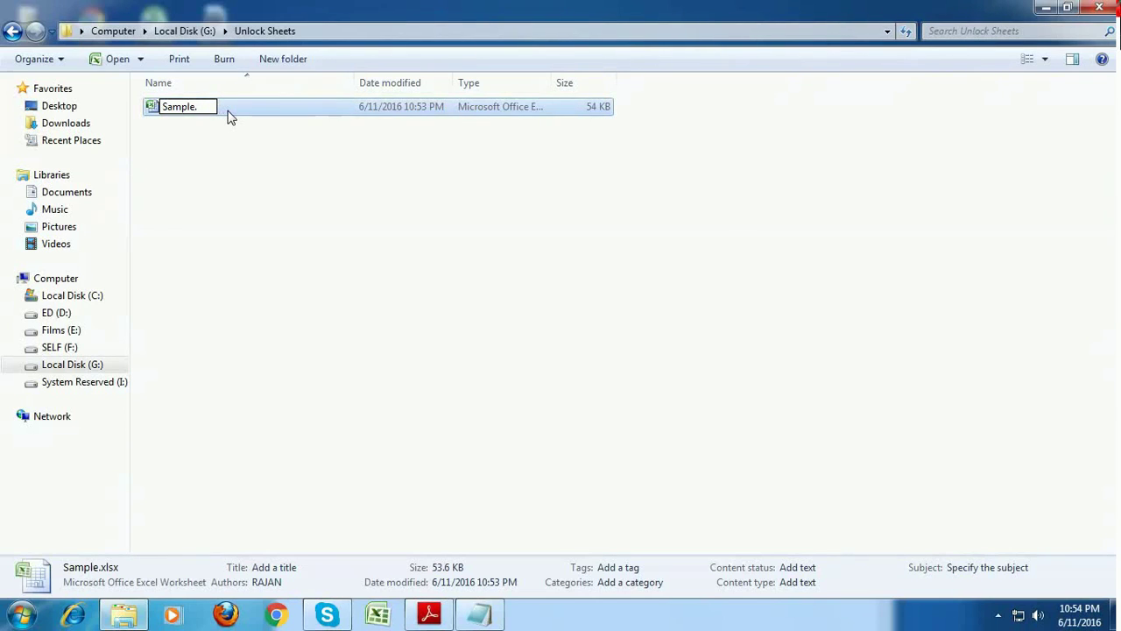
pyautogui.write('zip')
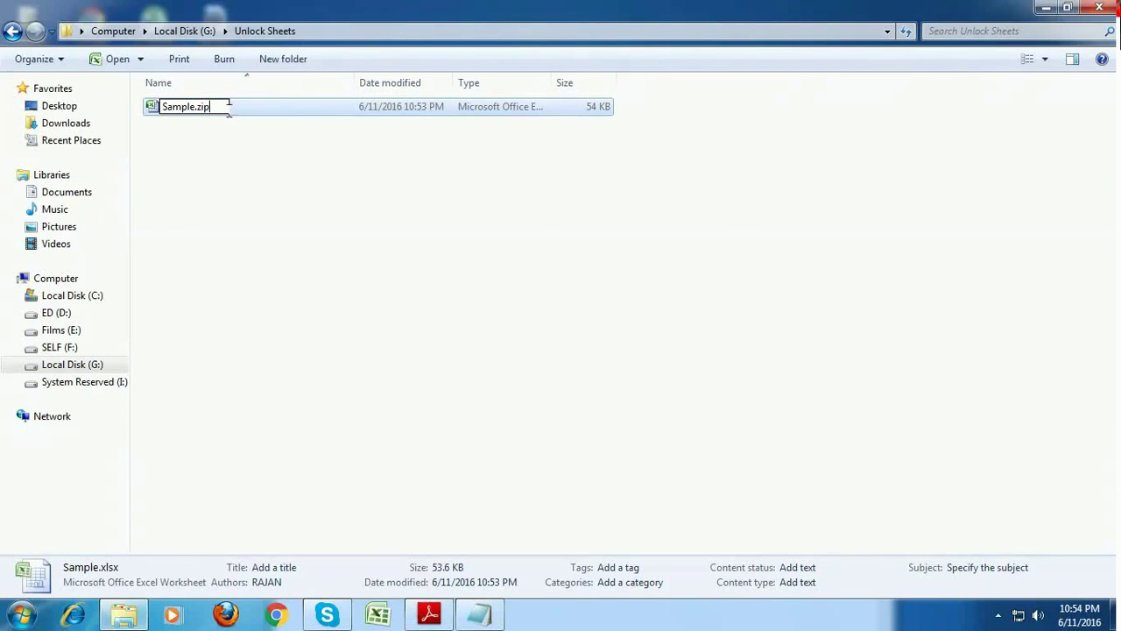
pyautogui.press('Return')
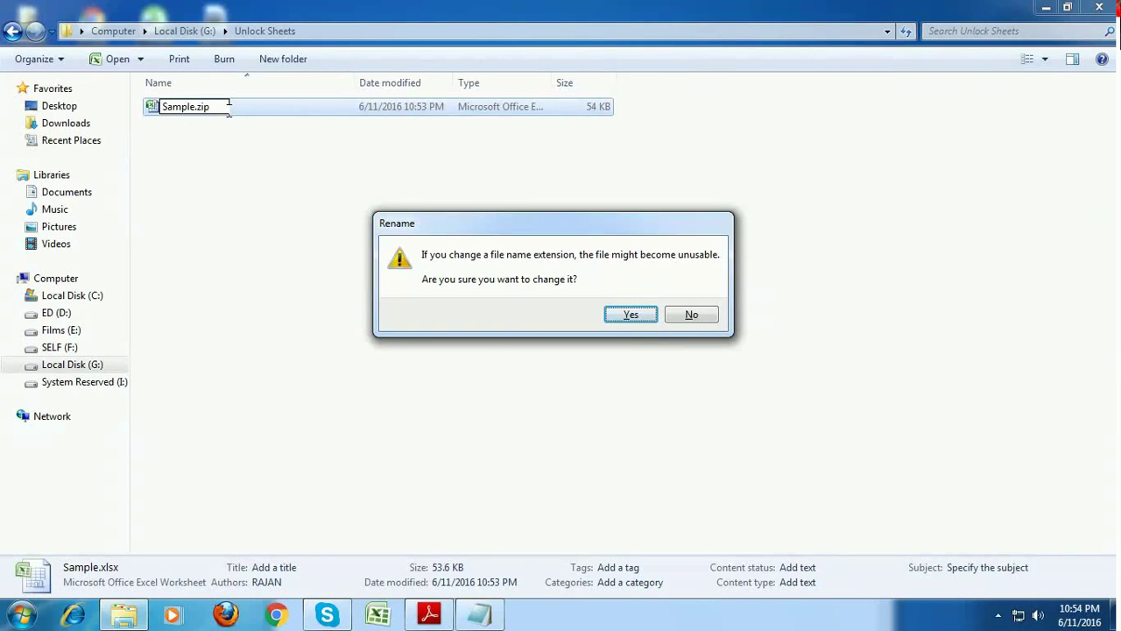
pyautogui.press('Return')
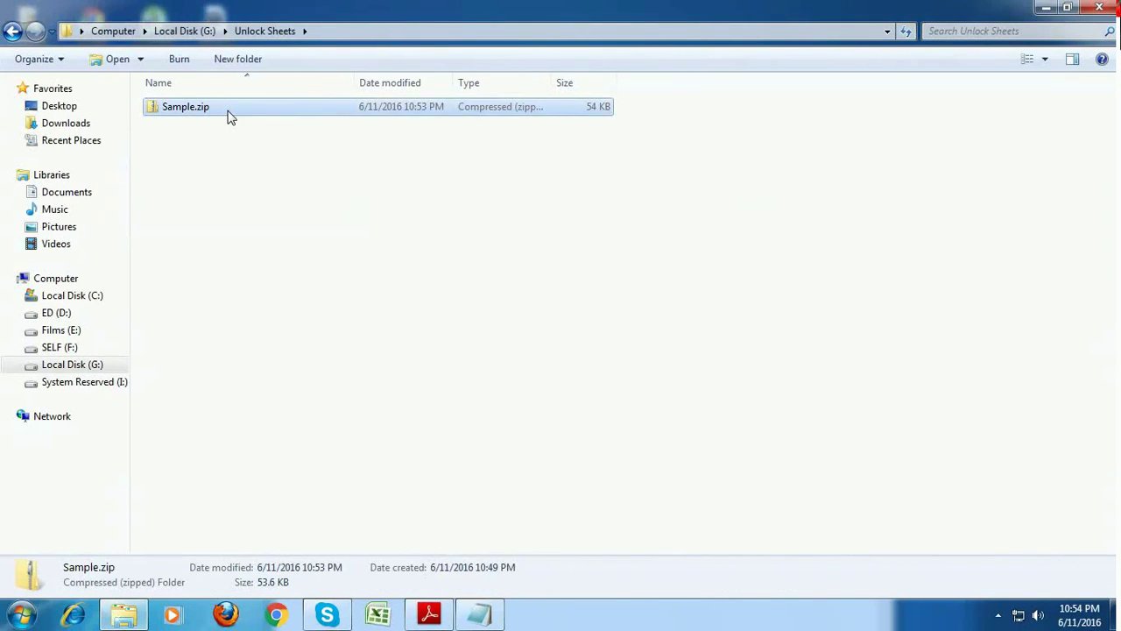
# Step: Extract all contents of Sample.zip into a Sample folder
pyautogui.rightClick(251, 116)
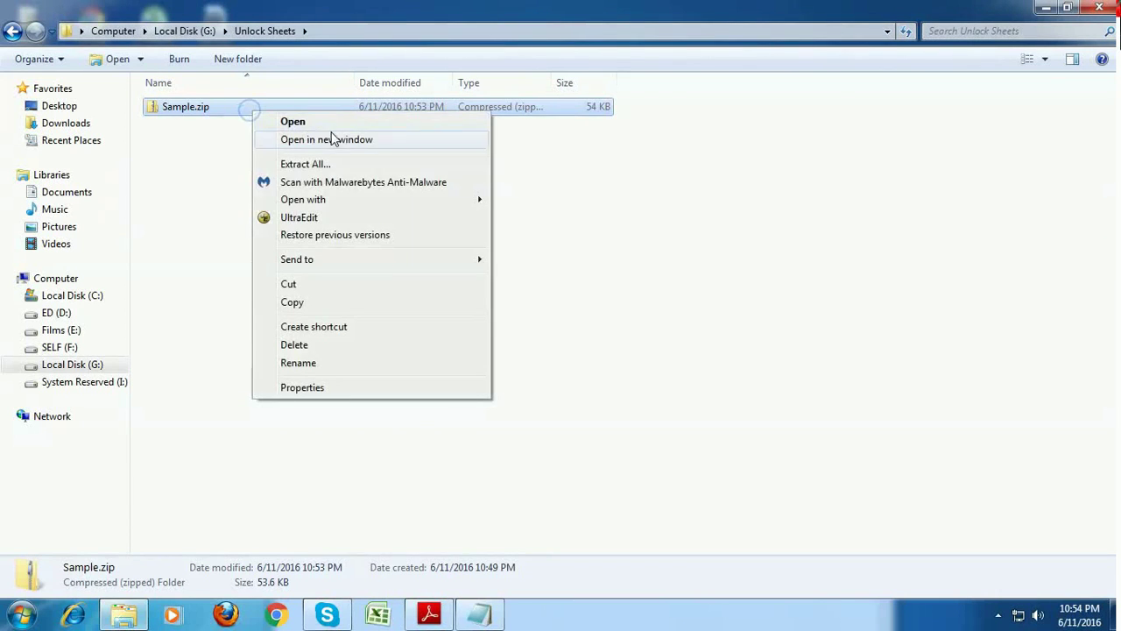
pyautogui.click(338, 165)
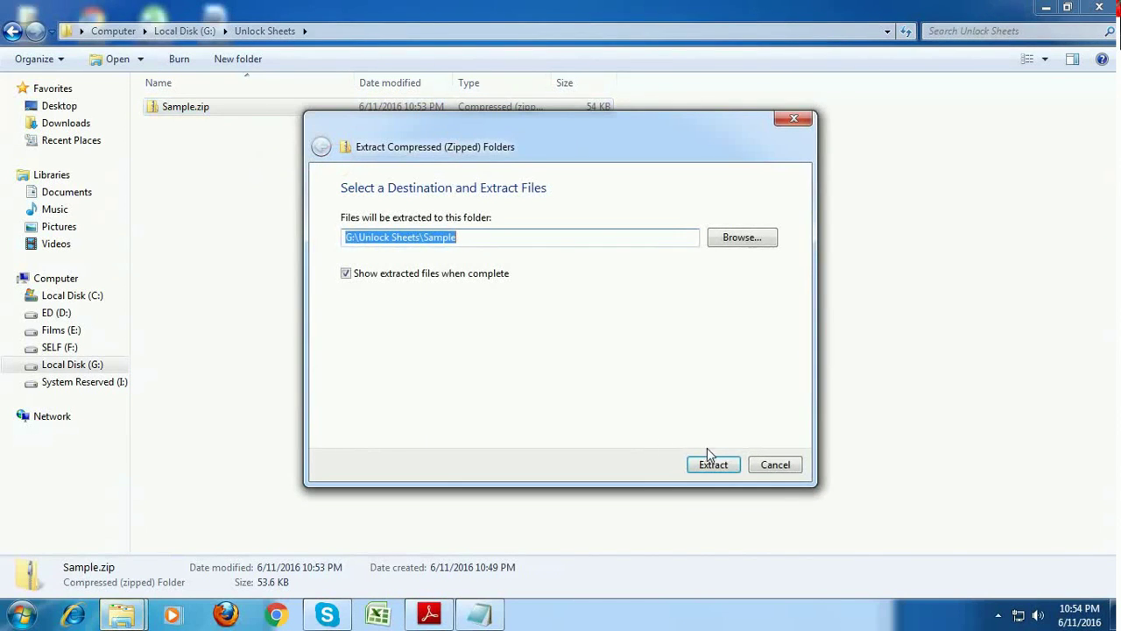
pyautogui.click(708, 462)
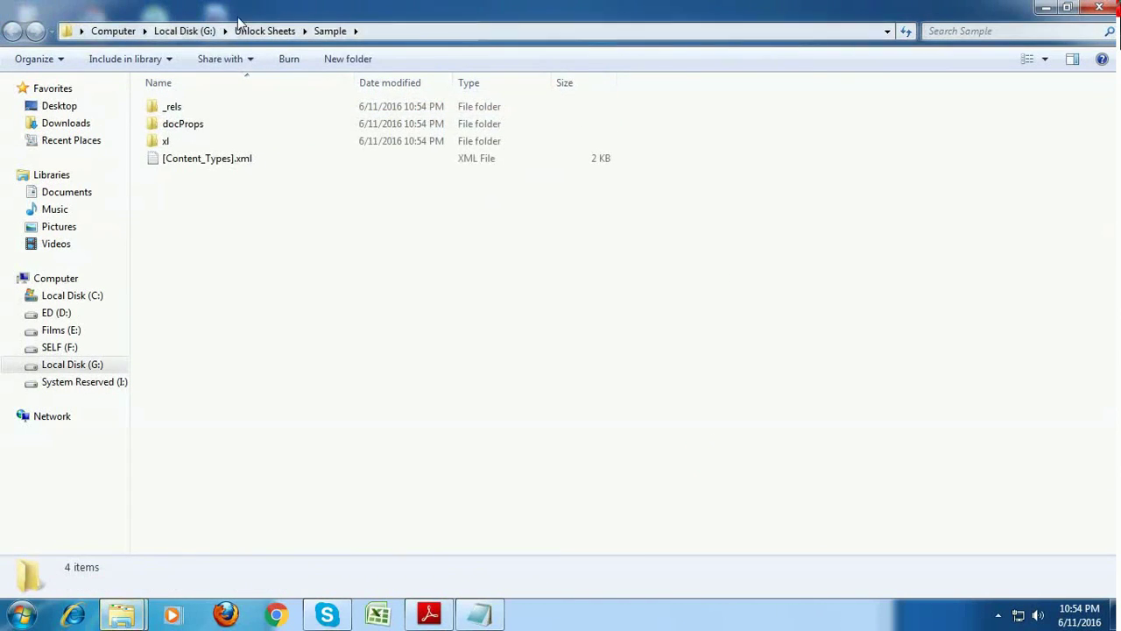
pyautogui.click(263, 31)
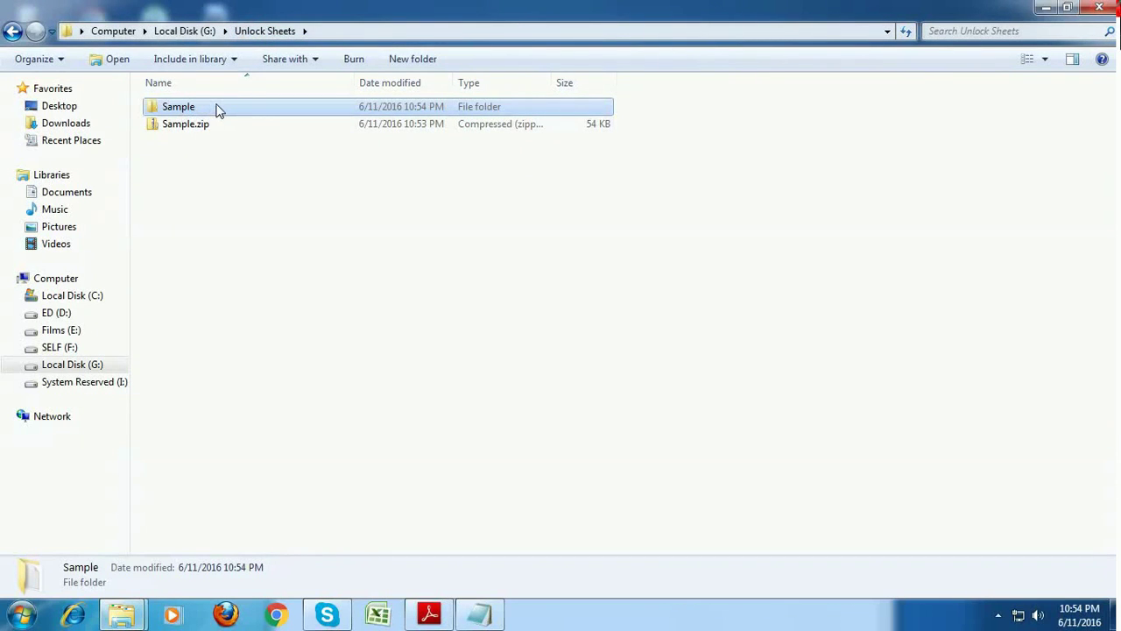
# Step: Browse into Sample\xl\worksheets and bring up the Open with choices for sheet1.xml
pyautogui.doubleClick(218, 107)
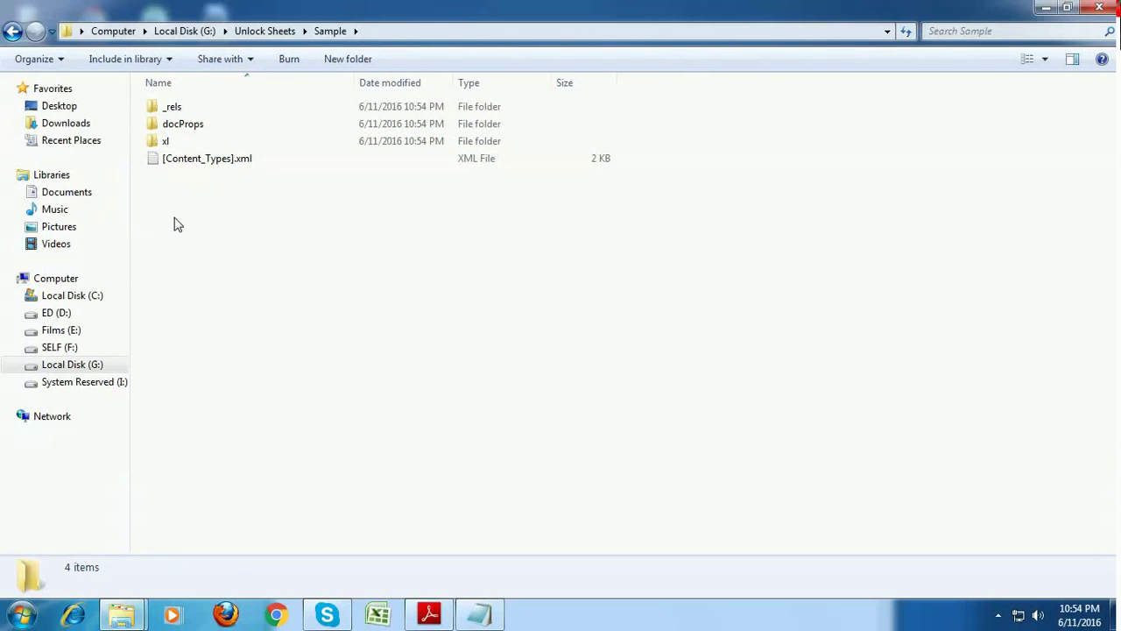
pyautogui.click(176, 145)
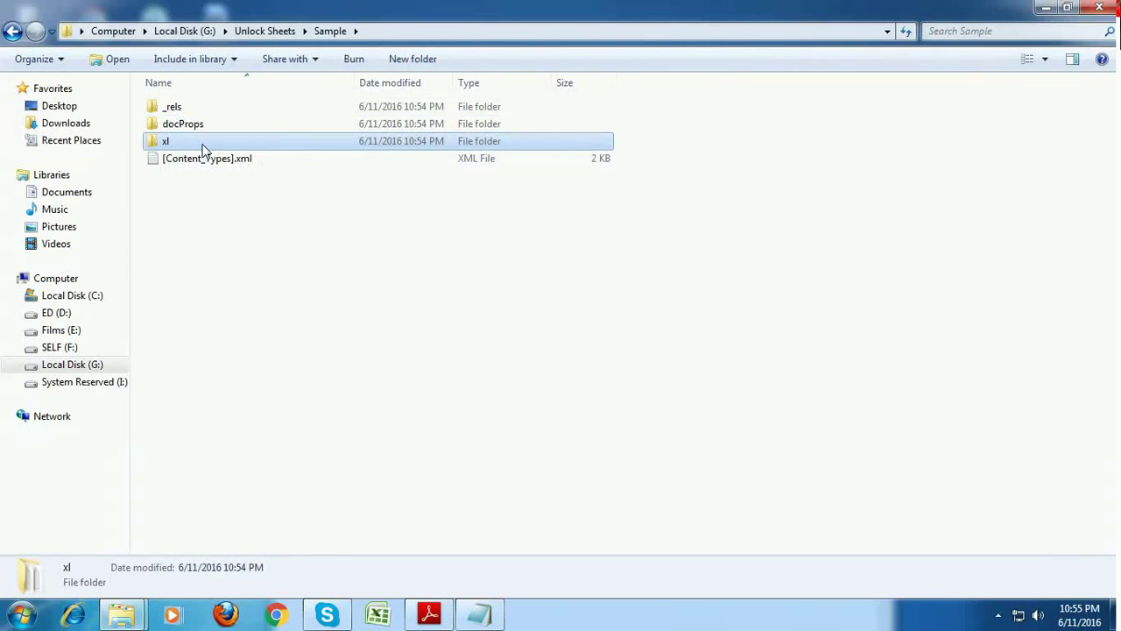
pyautogui.doubleClick(202, 148)
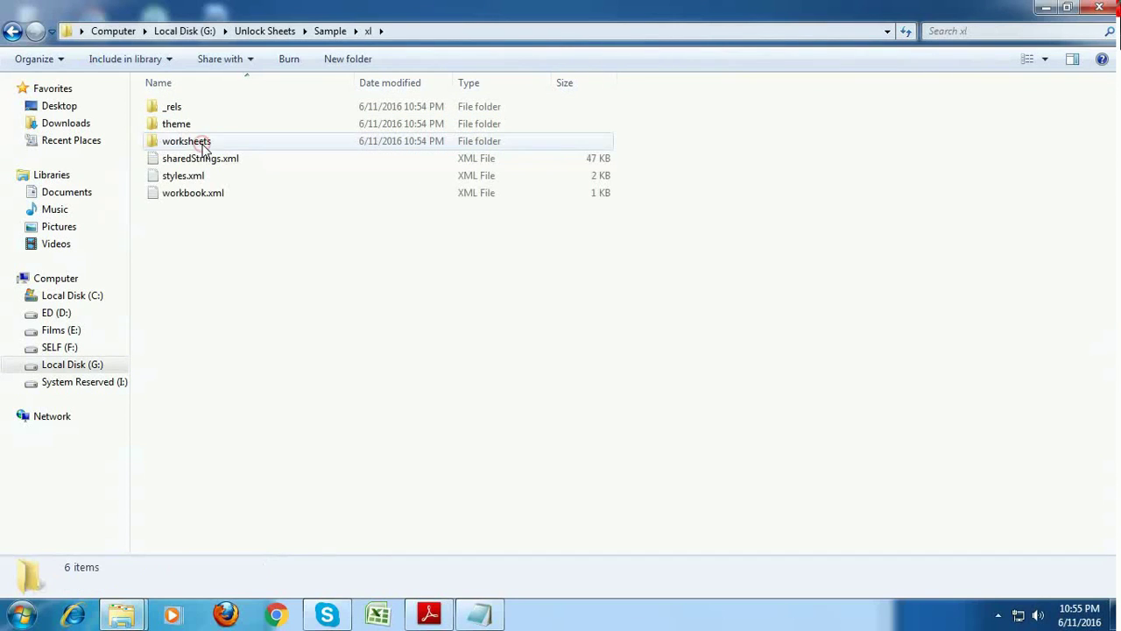
pyautogui.doubleClick(247, 145)
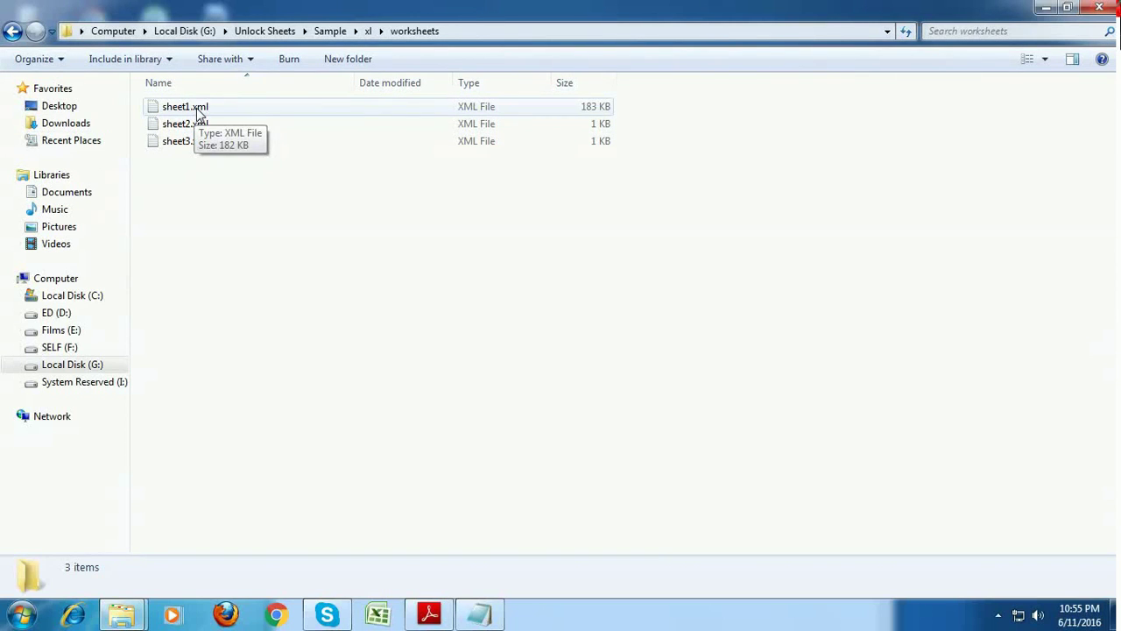
pyautogui.click(198, 112)
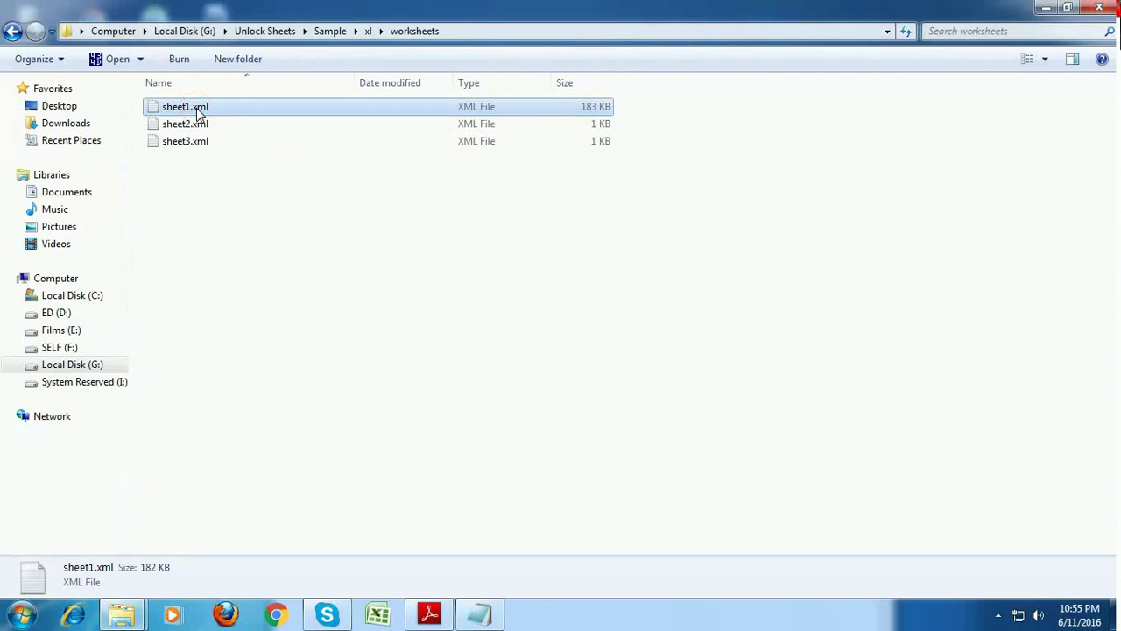
pyautogui.rightClick(198, 112)
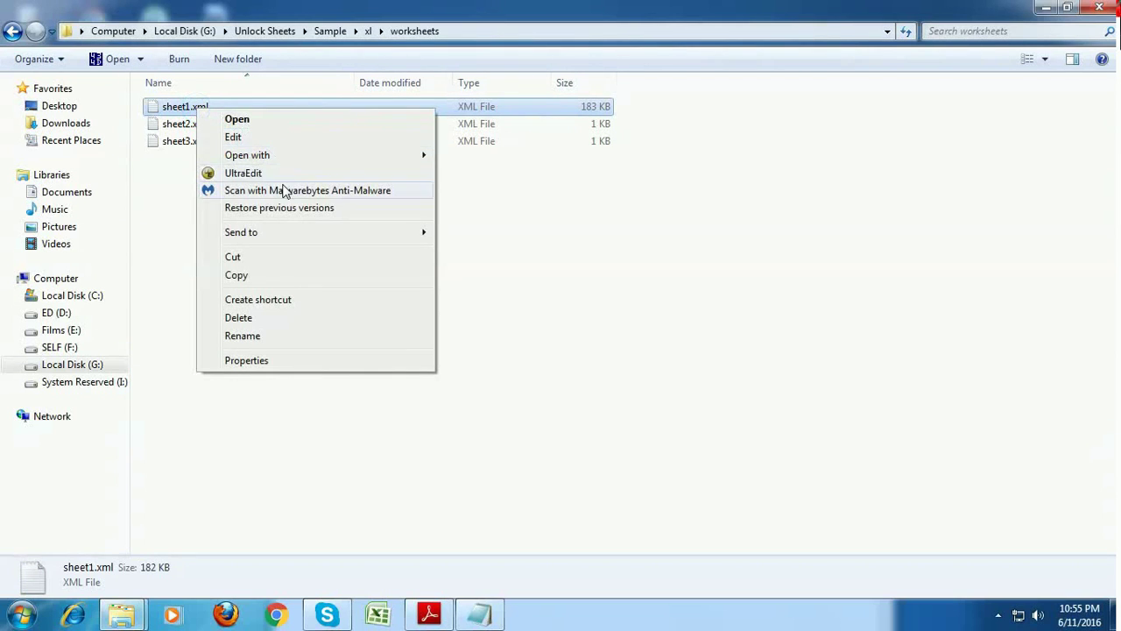
pyautogui.moveTo(298, 167)
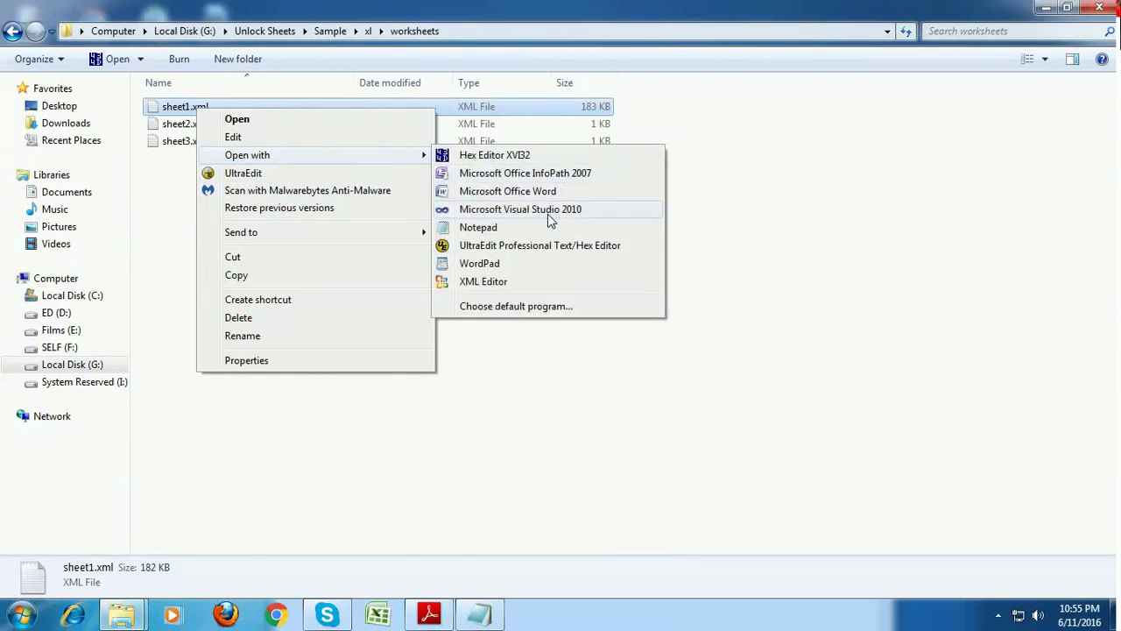
# Step: Open sheet1.xml in WordPad
pyautogui.click(511, 264)
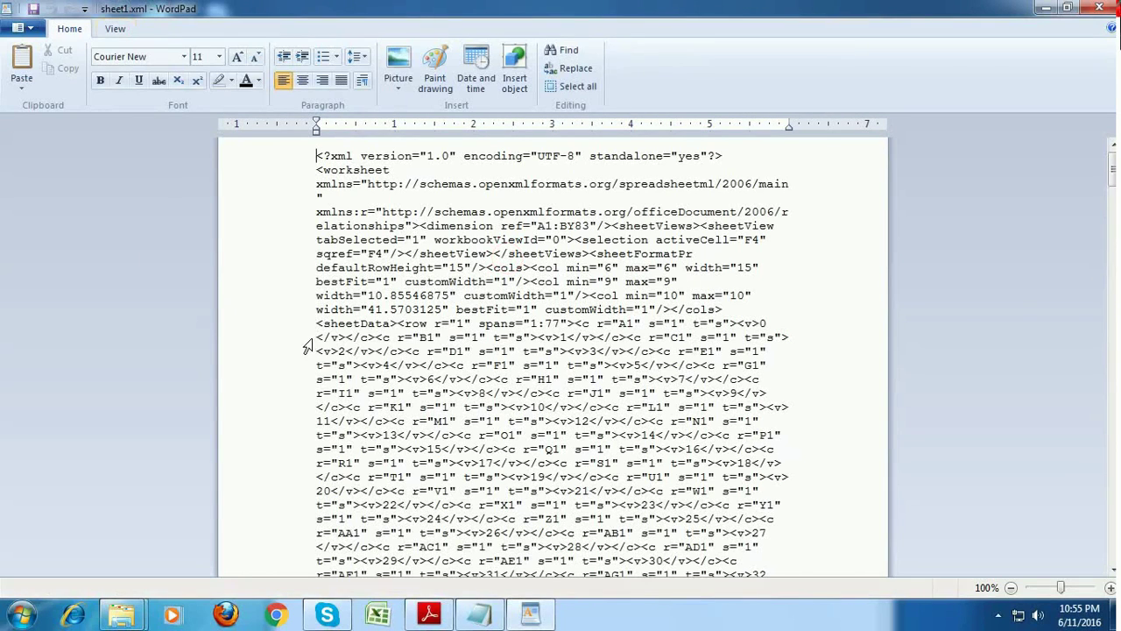
pyautogui.scroll(-20, 477, 369)
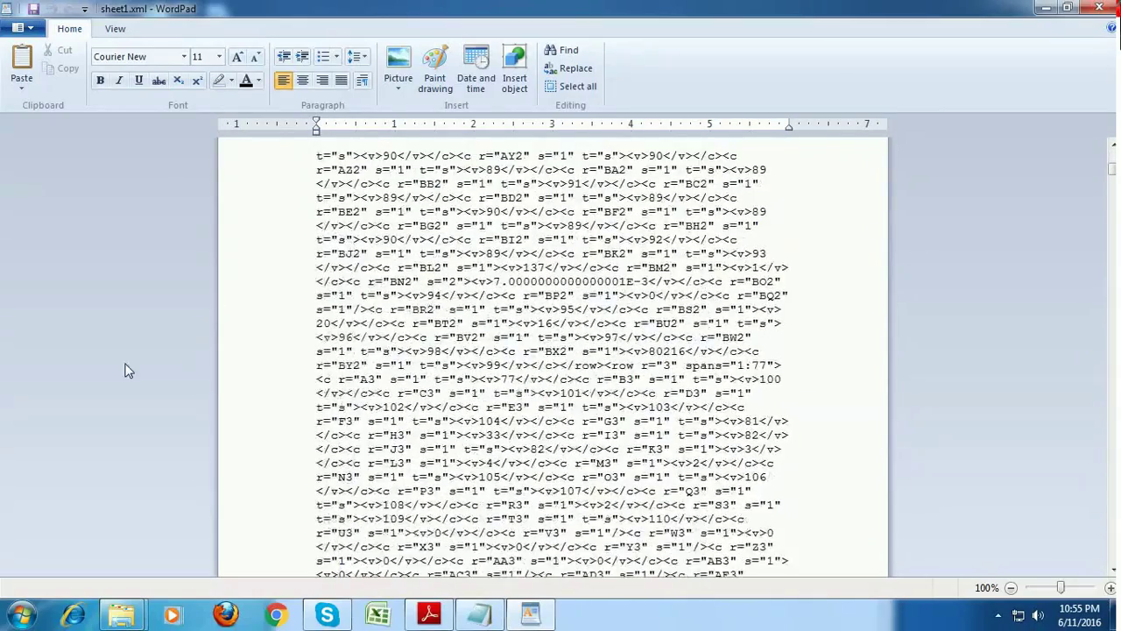
pyautogui.scroll(-7, 126, 368)
pyautogui.scroll(20, 282, 317)
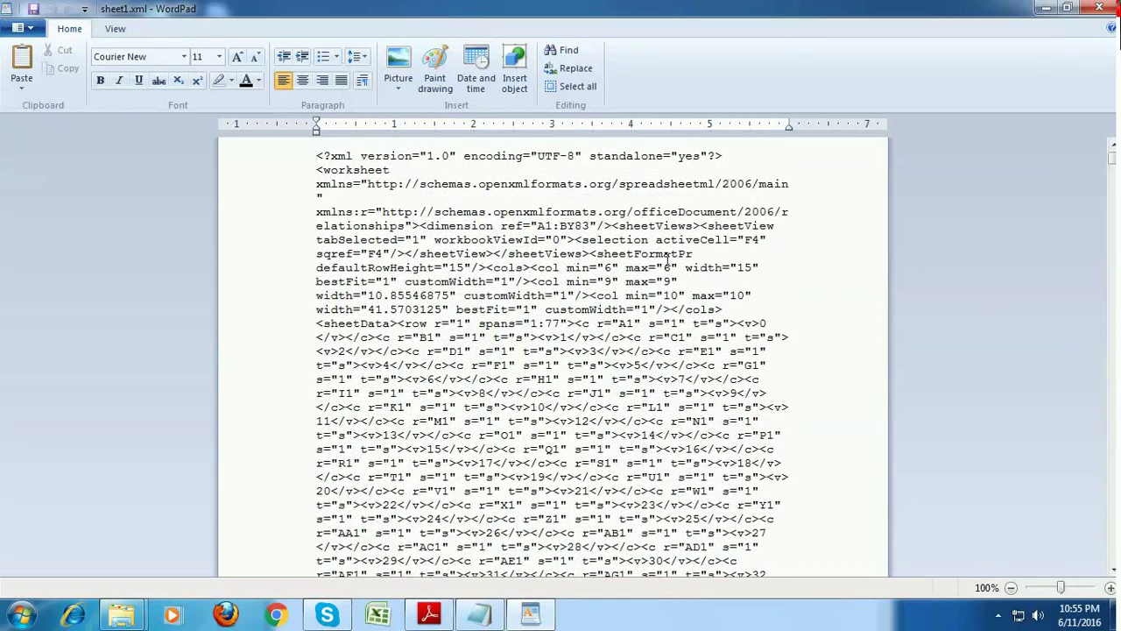
# Step: Search the XML for 'pr' to jump to the sheetProtection element
pyautogui.hotkey('ctrl', 'f')
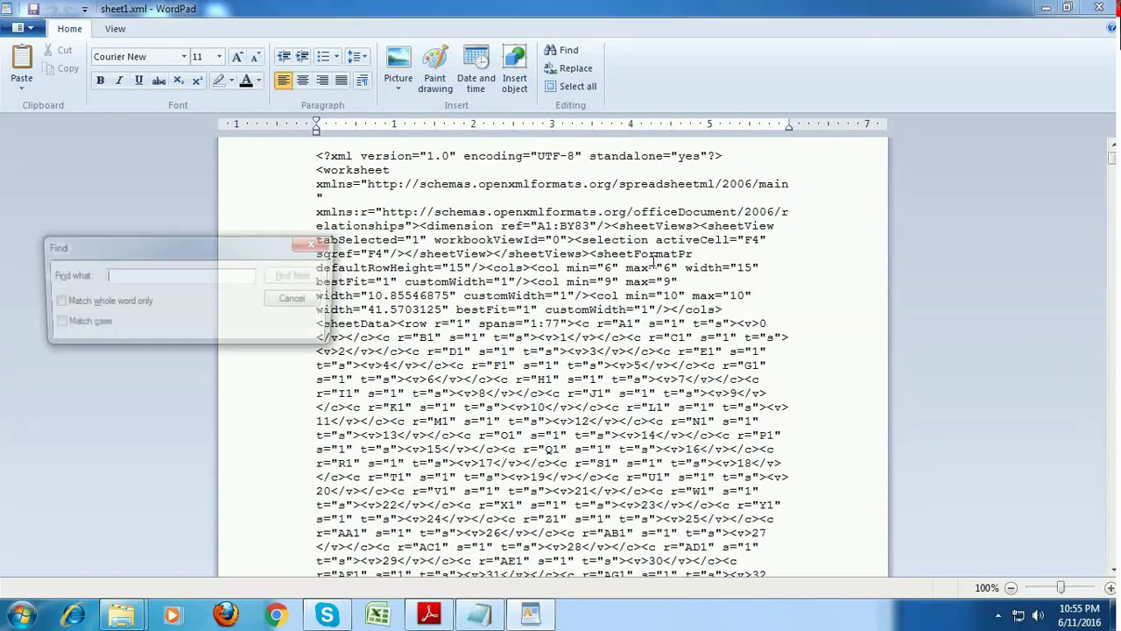
pyautogui.write('protection')
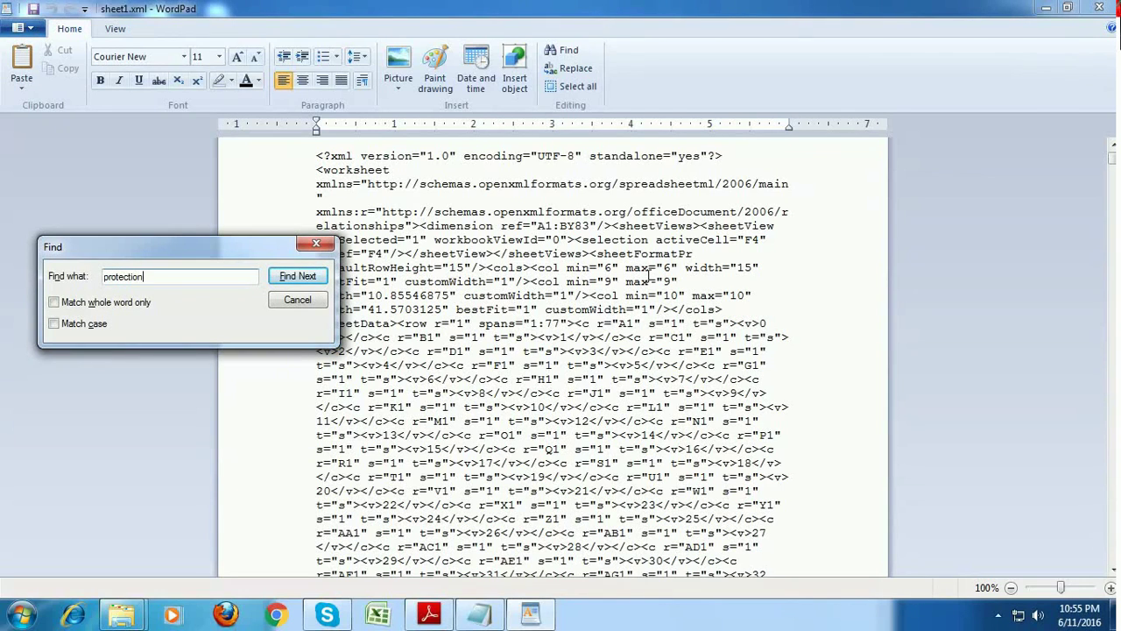
pyautogui.press('Return')
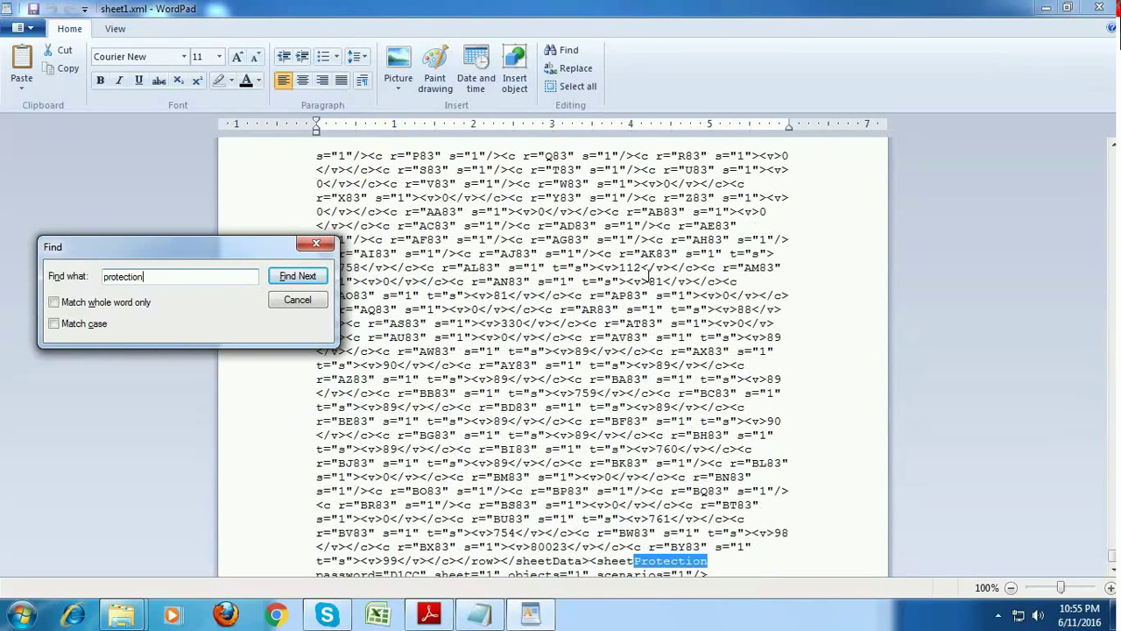
pyautogui.click(316, 242)
pyautogui.scroll(-1, 307, 247)
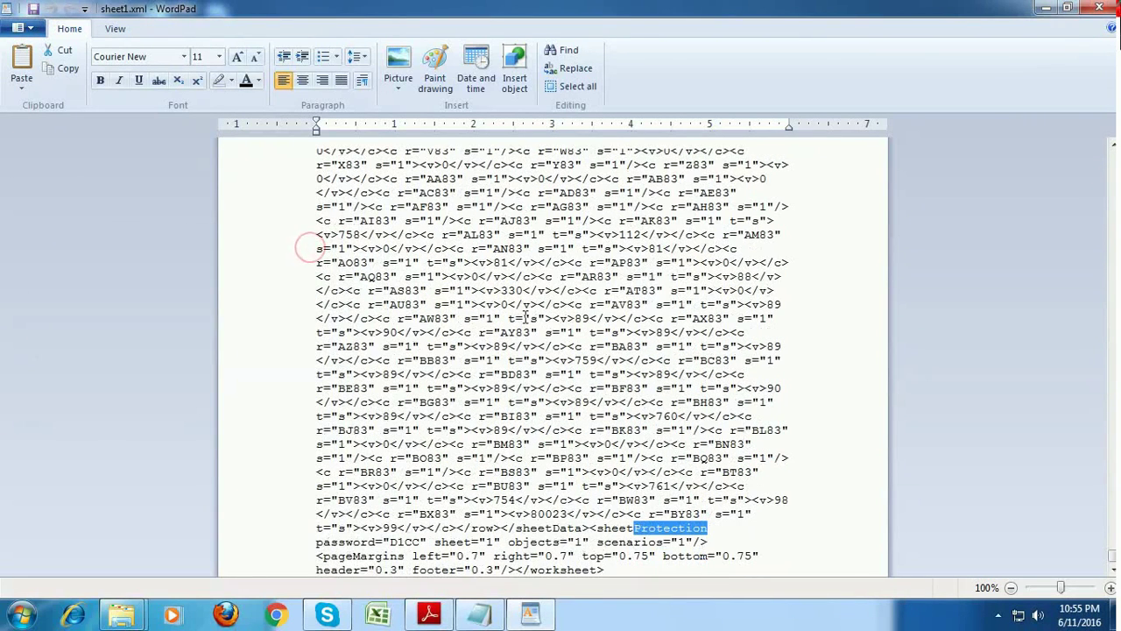
# Step: Mark the sheetProtection tag's ends, from its opening bracket to the closing />
pyautogui.click(590, 529)
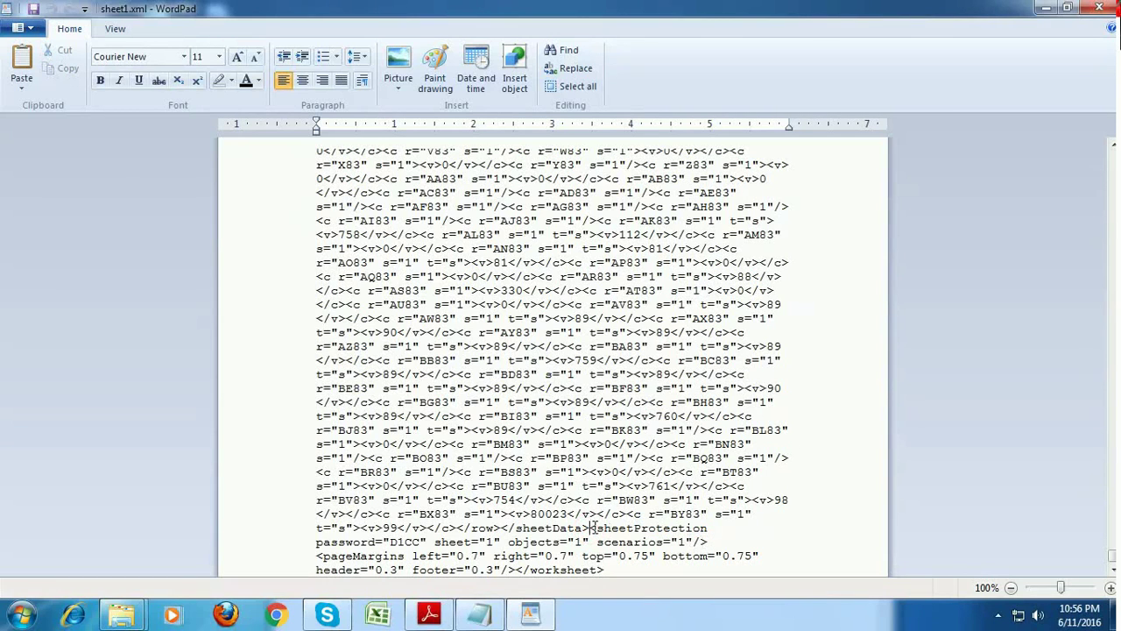
pyautogui.keyDown('shift'); pyautogui.click(598, 528); pyautogui.keyUp('shift')
pyautogui.scroll(3, 599, 535)
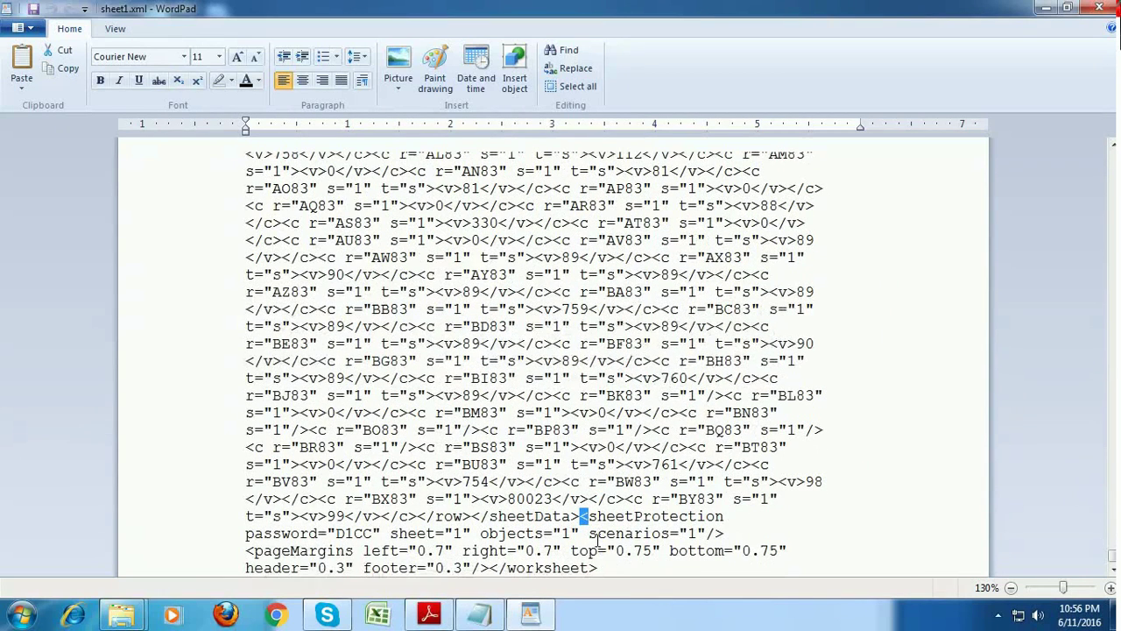
pyautogui.click(590, 519)
pyautogui.moveTo(727, 533); pyautogui.dragTo(706, 534)
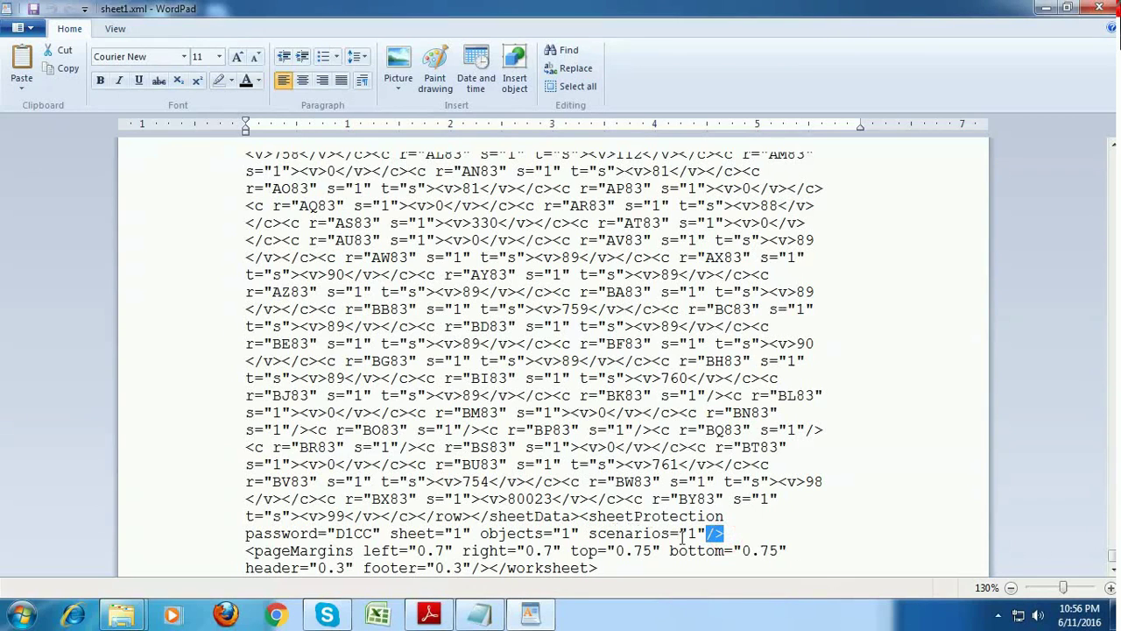
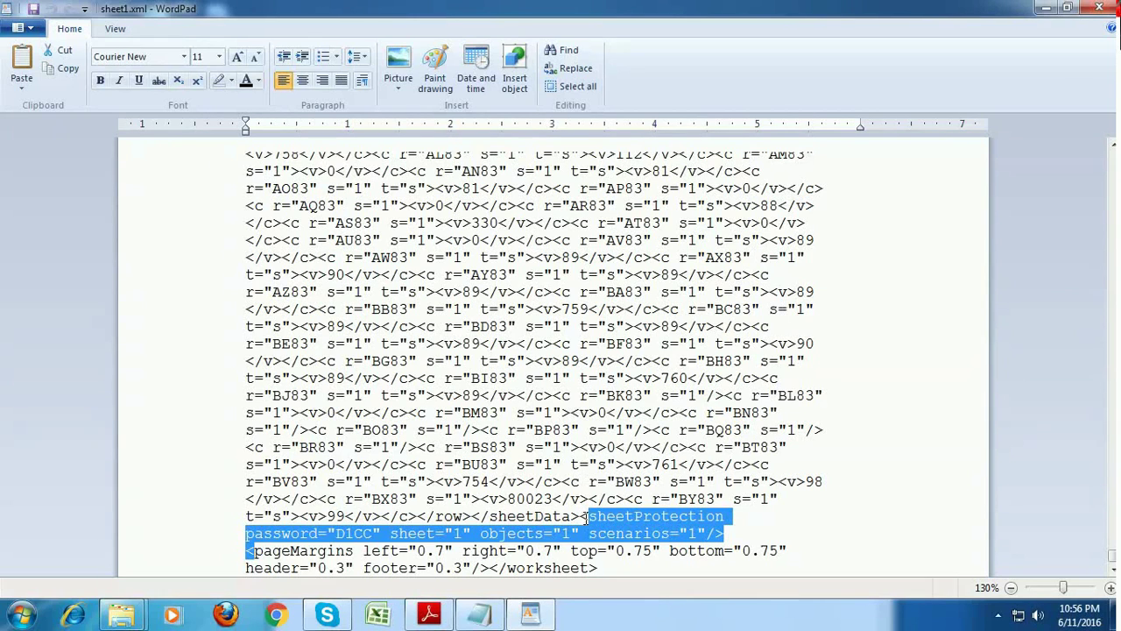
# Step: Delete the sheetProtection element from sheet1.xml and save the file in WordPad
pyautogui.press('Delete')
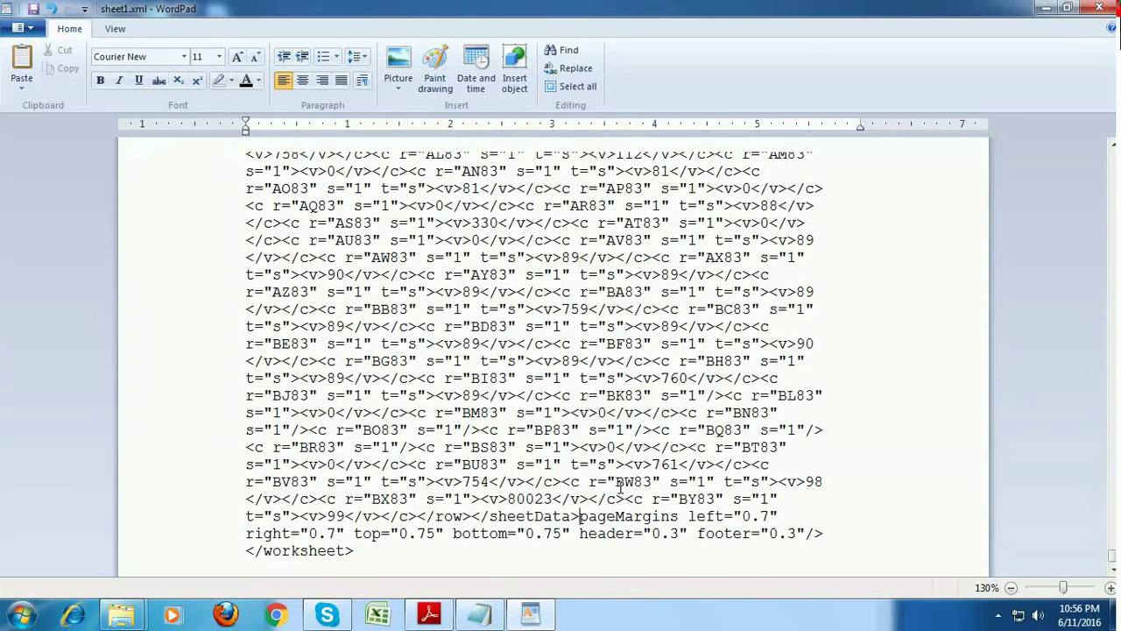
pyautogui.click(19, 27)
pyautogui.click(67, 128)
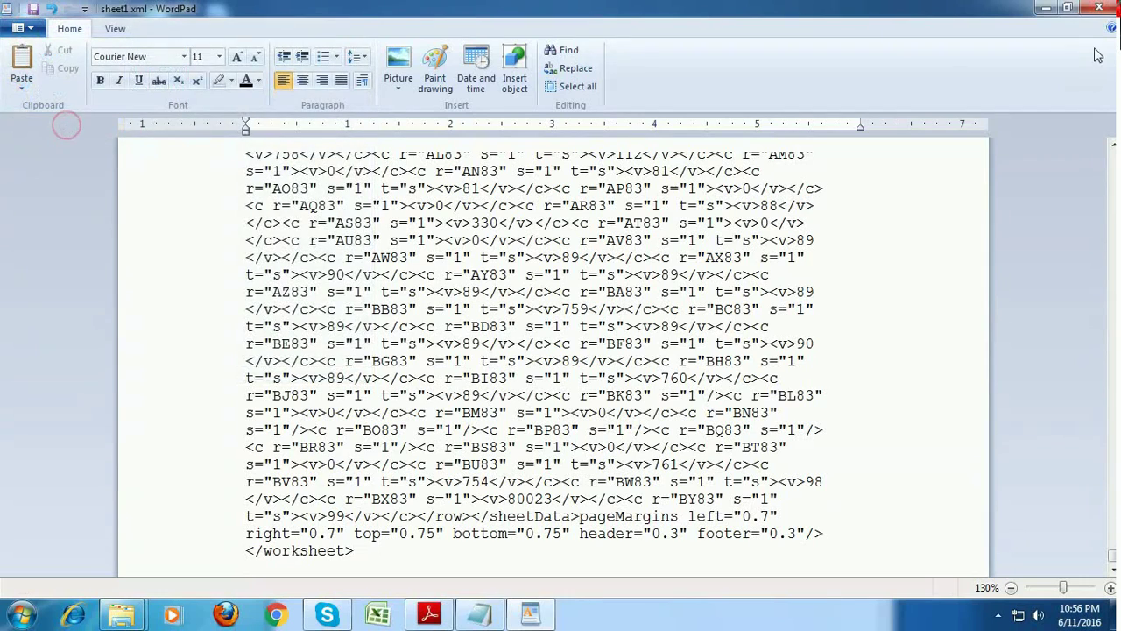
# Step: Close WordPad, go up to the Unlock Sheets folder and open the Sample folder
pyautogui.click(1100, 8)
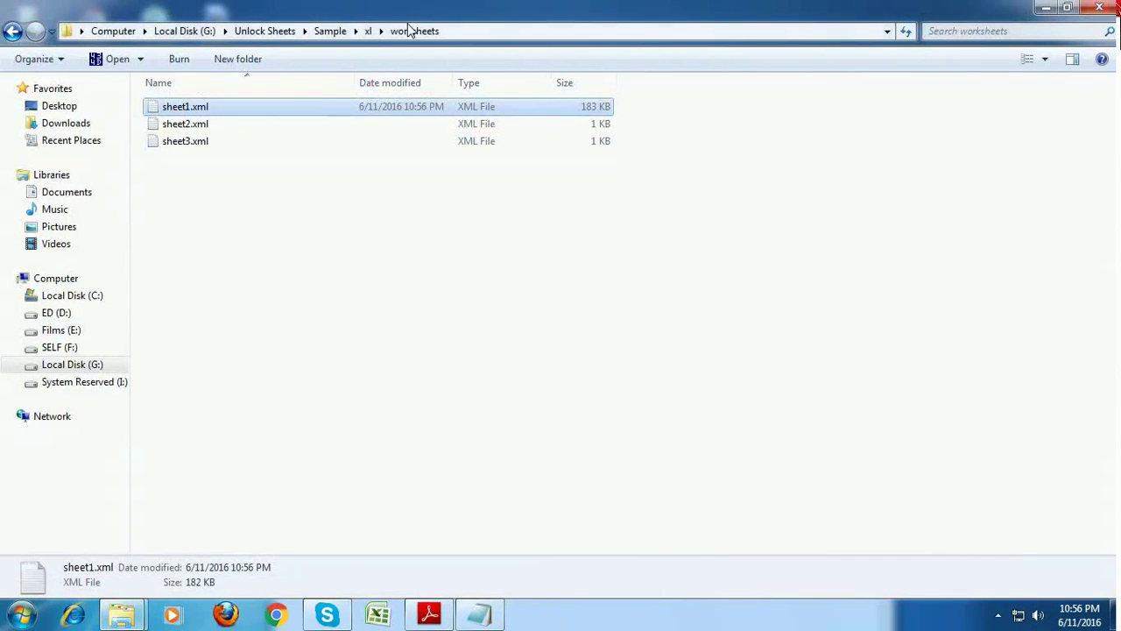
pyautogui.click(369, 30)
pyautogui.click(330, 31)
pyautogui.click(295, 32)
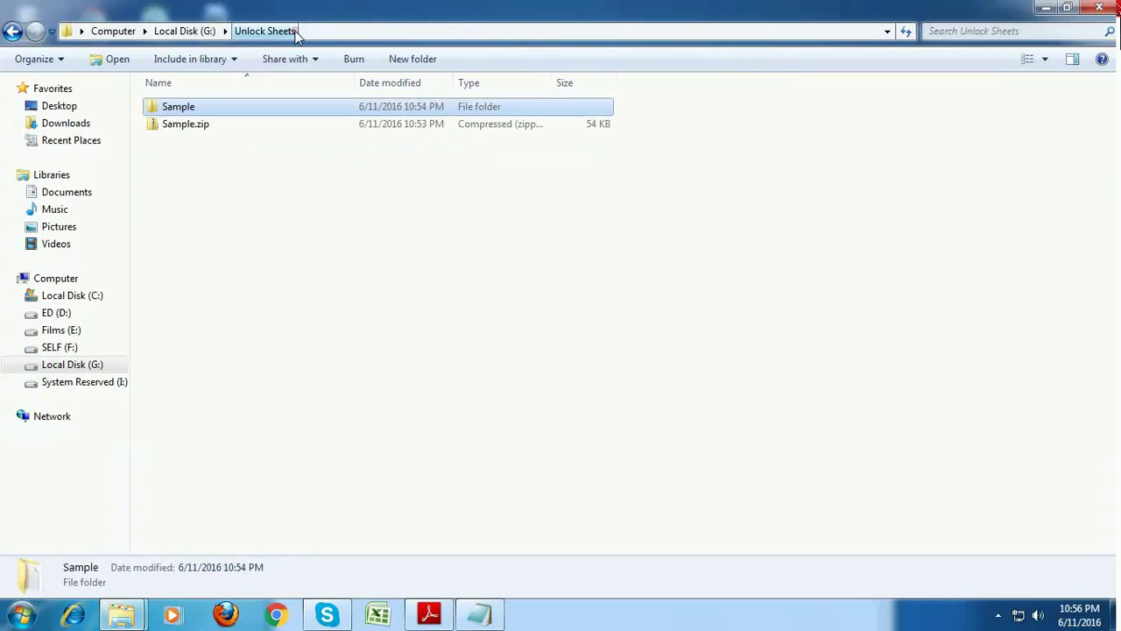
pyautogui.doubleClick(246, 109)
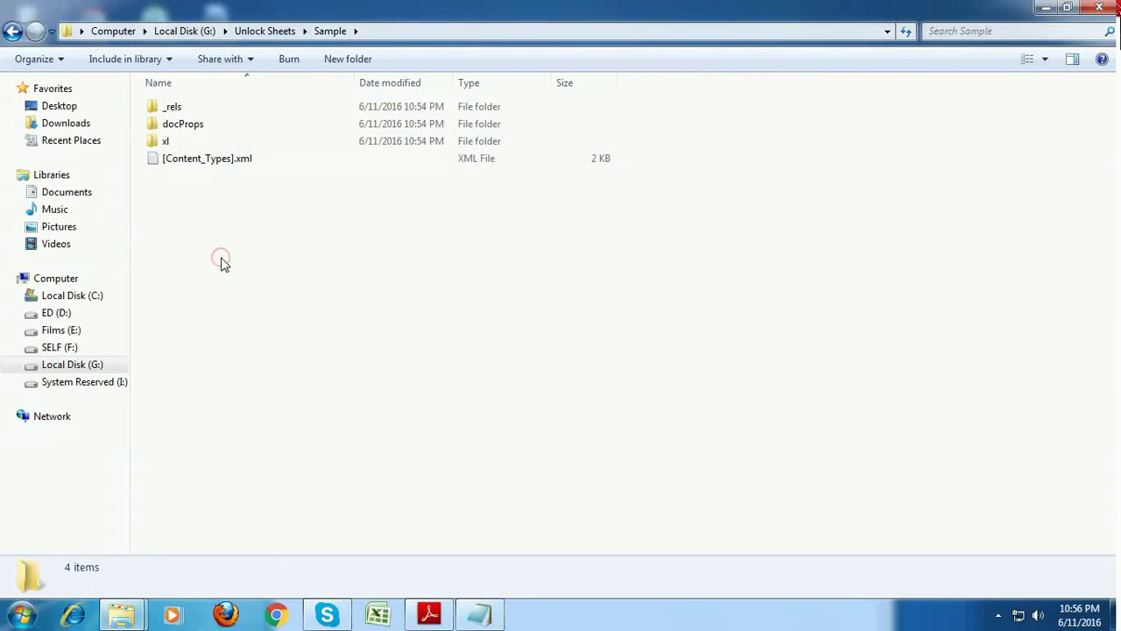
# Step: Select all four items in Sample and bring up their context menu
pyautogui.hotkey('ctrl', 'a')
pyautogui.rightClick(255, 115)
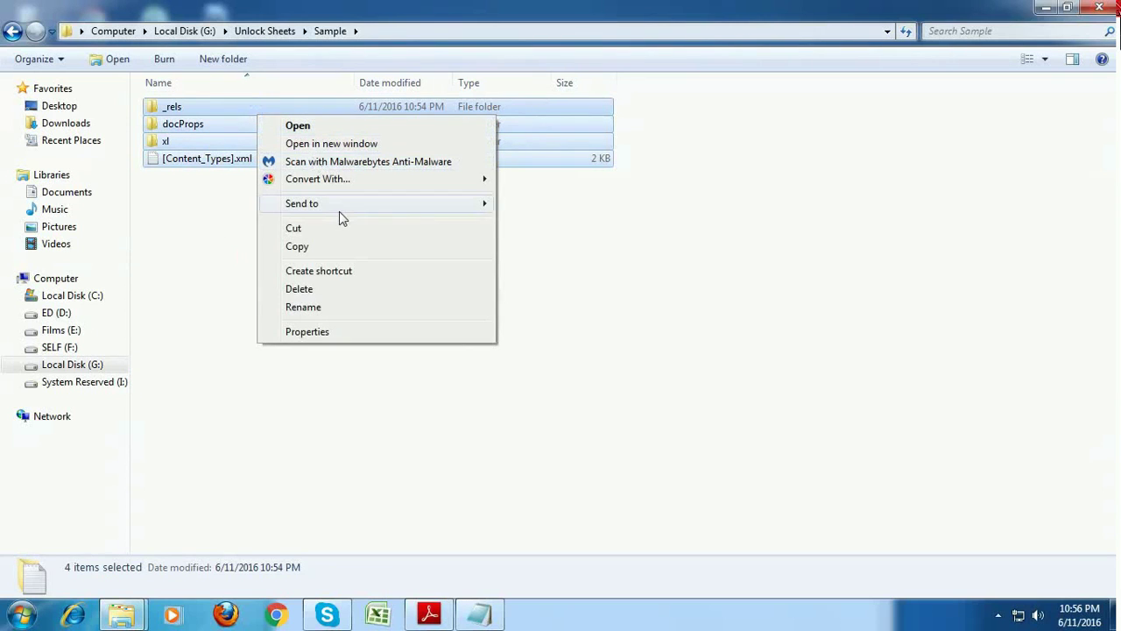
pyautogui.moveTo(343, 210)
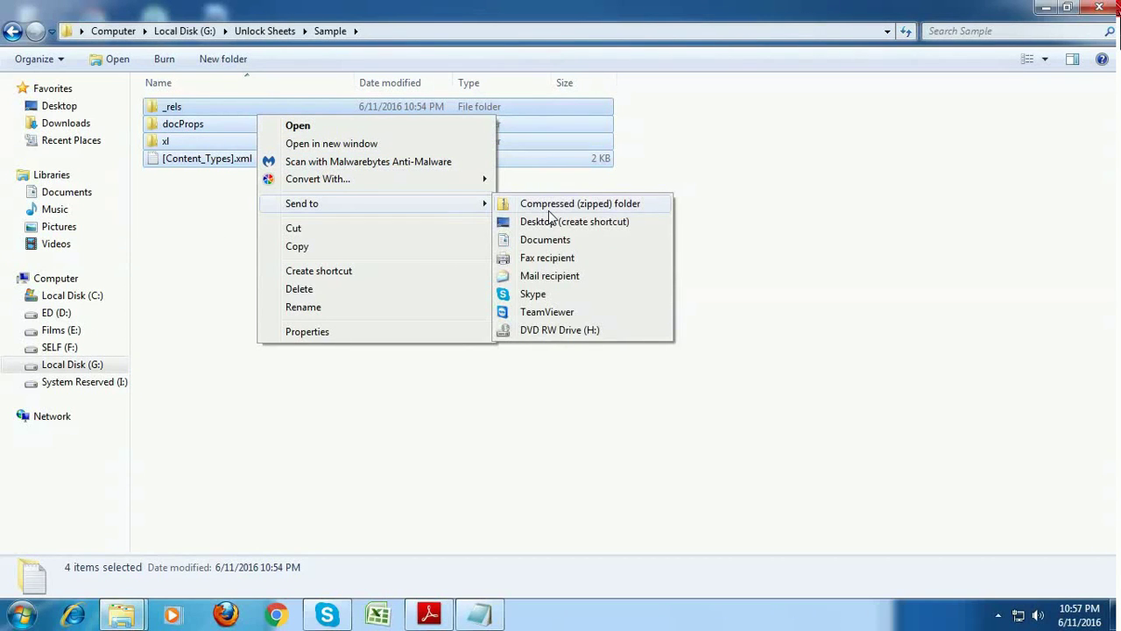
pyautogui.click(179, 186)
pyautogui.hotkey('ctrl', 'a')
pyautogui.rightClick(257, 132)
# Step: Zip the selected items and rename the archive Unlocled.xls, accepting the extension change
pyautogui.moveTo(378, 233)
pyautogui.click(624, 221)
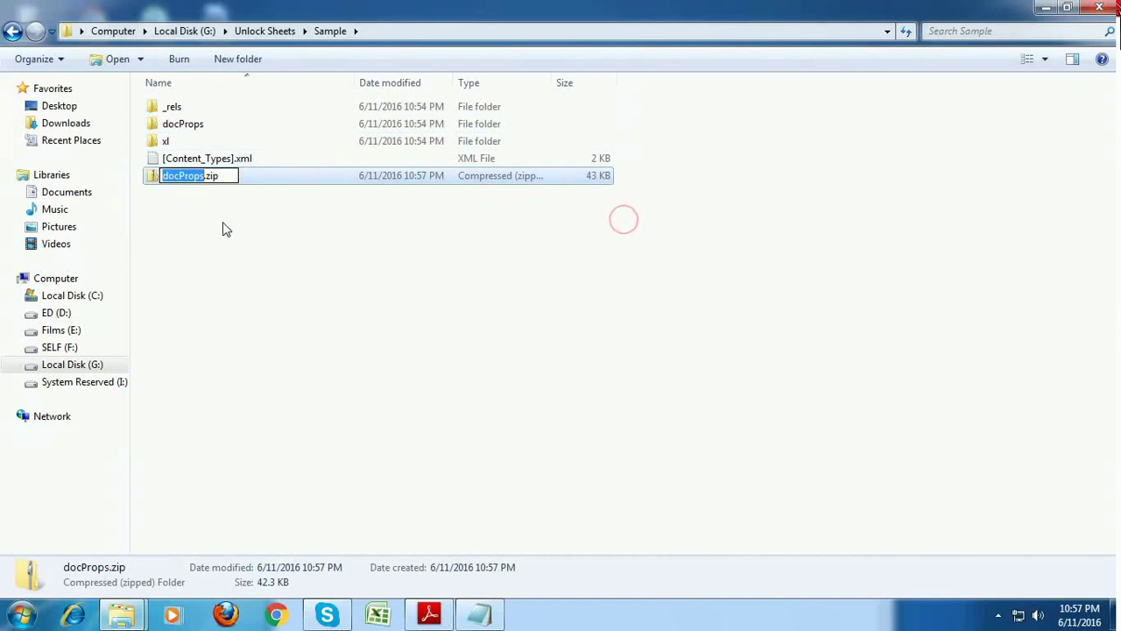
pyautogui.write('Unlocled')
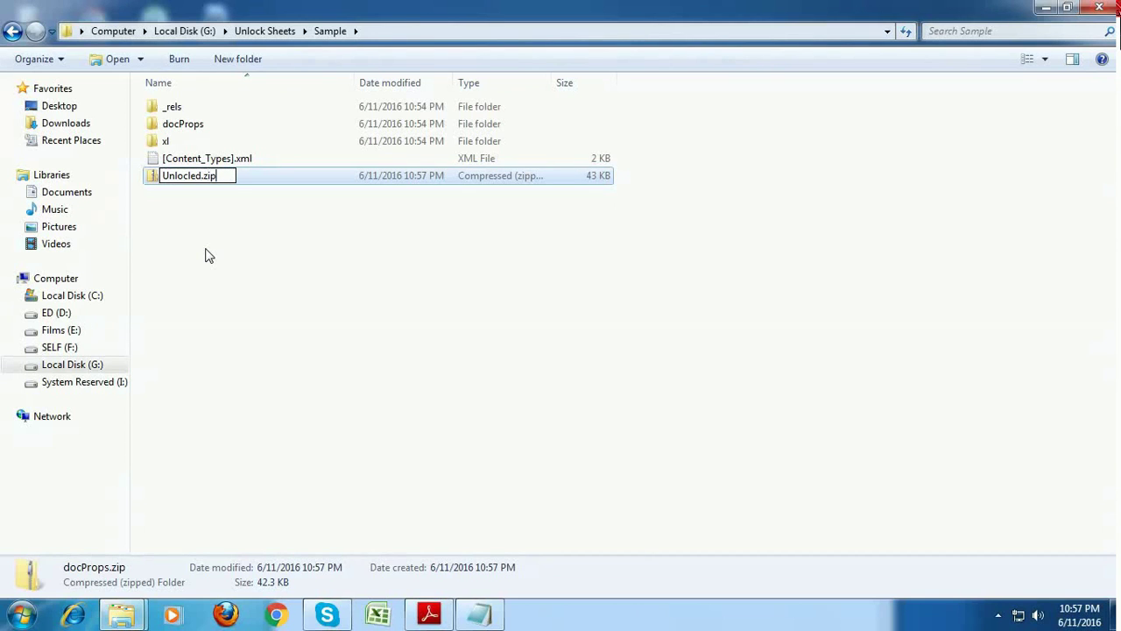
pyautogui.press('BackSpace')
pyautogui.press('Return')
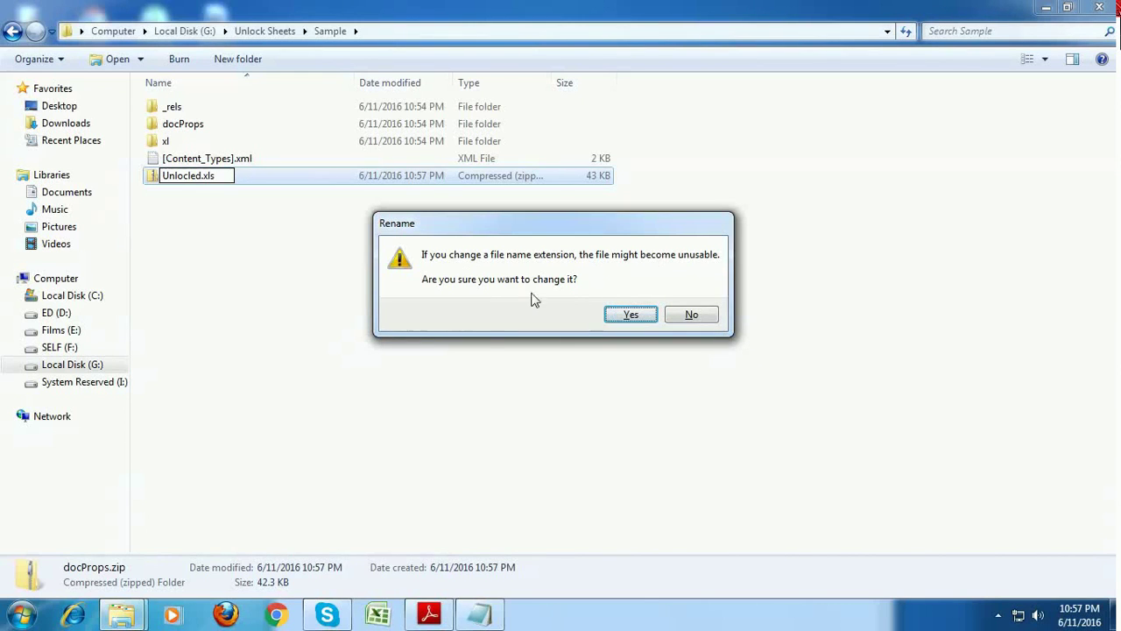
pyautogui.click(615, 313)
# Step: Open Unlocled.xls in Excel past the format warning, scroll through its rows and select H21
pyautogui.doubleClick(255, 179)
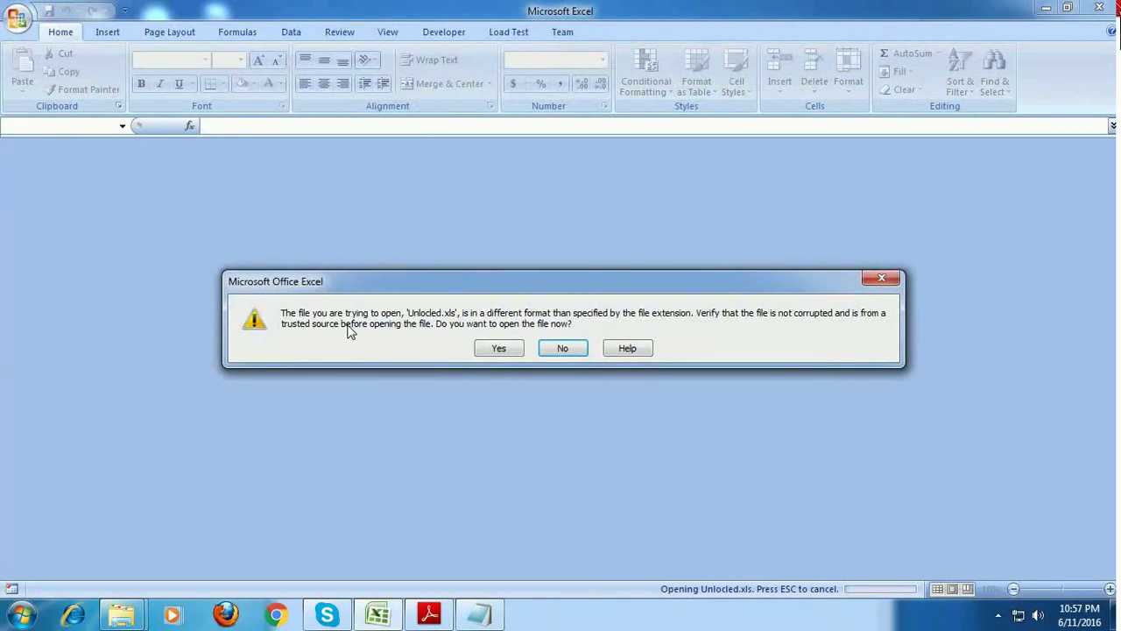
pyautogui.click(498, 348)
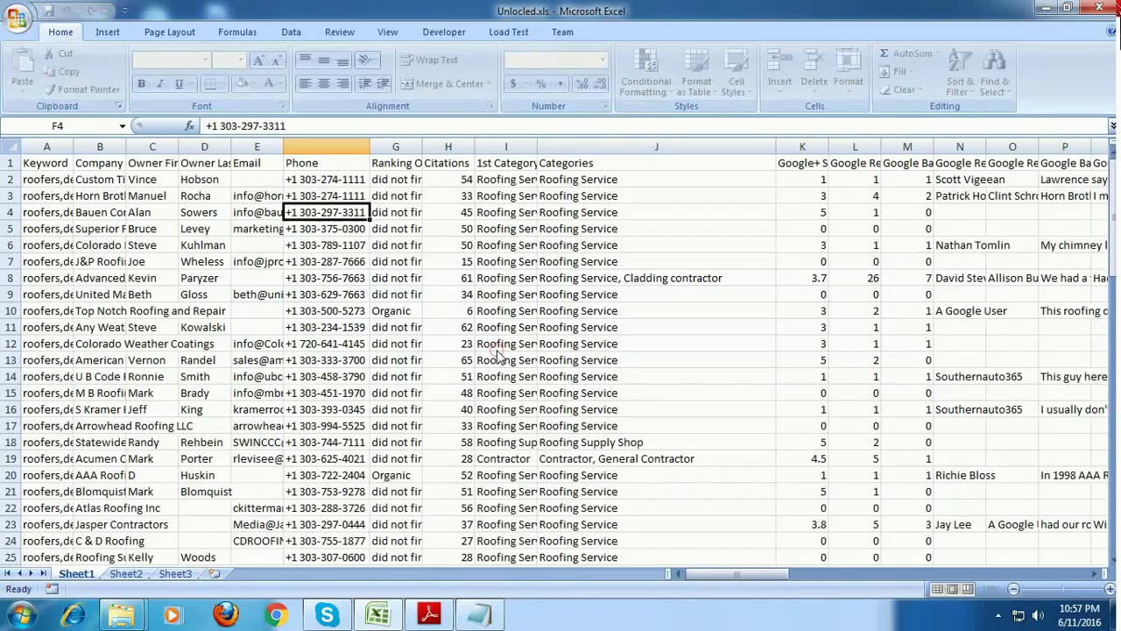
pyautogui.scroll(-5, 486, 331)
pyautogui.scroll(5, 487, 331)
pyautogui.scroll(-6, 505, 342)
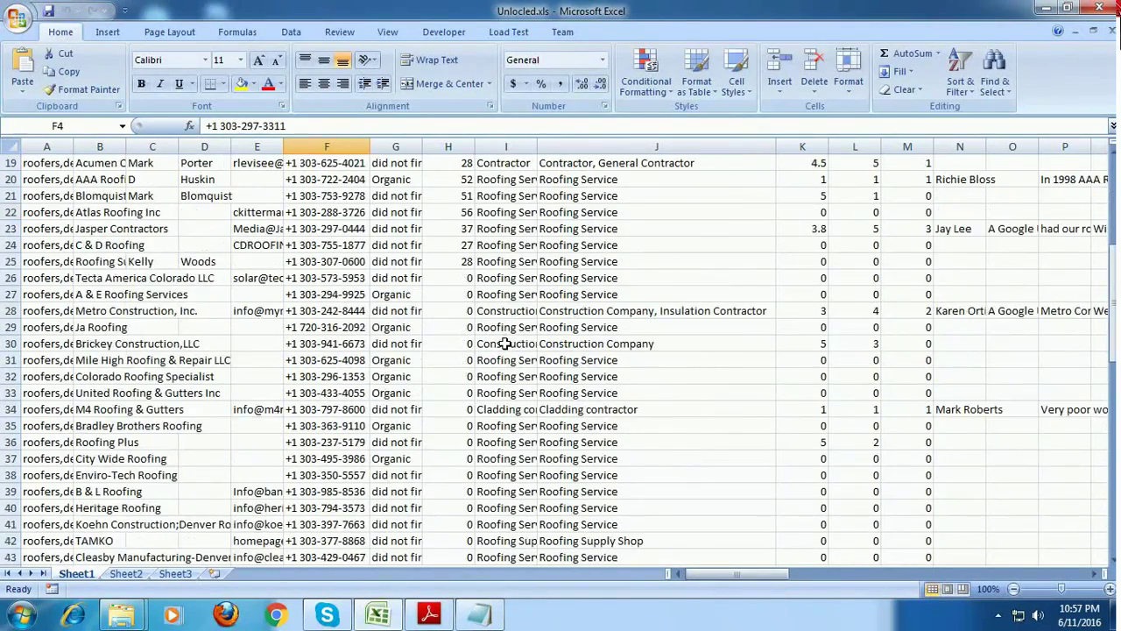
pyautogui.scroll(-6, 505, 344)
pyautogui.scroll(9, 433, 350)
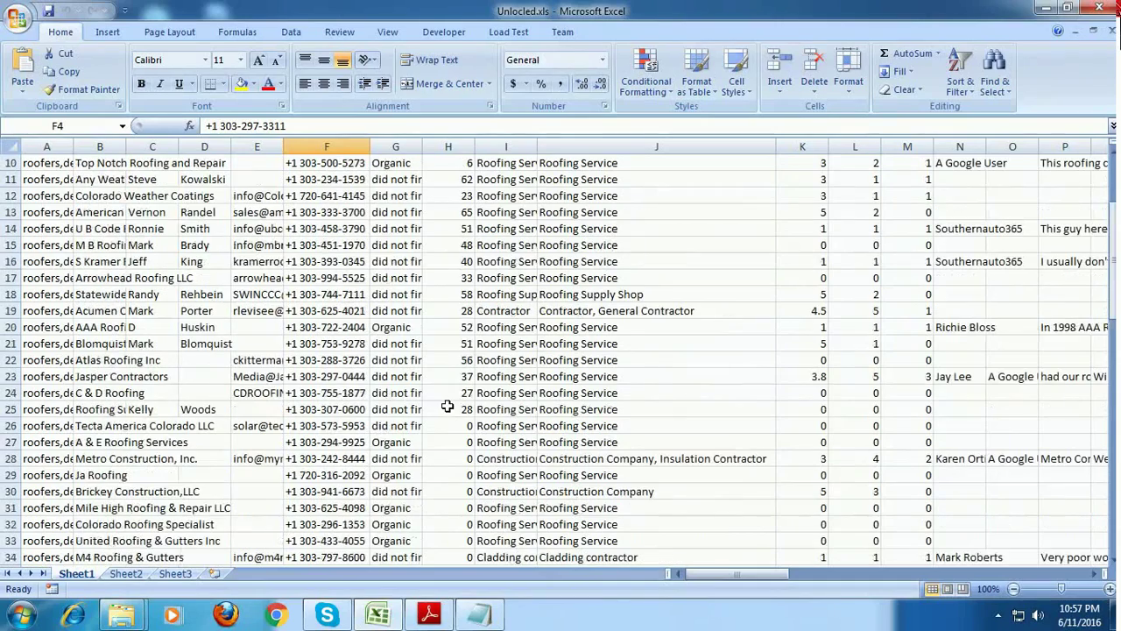
pyautogui.click(434, 343)
# Step: Select and start editing cells J19, J23, J15, J24, C15 and C59 to test editability
pyautogui.click(575, 311)
pyautogui.doubleClick(582, 376)
pyautogui.click(585, 255)
pyautogui.doubleClick(605, 393)
pyautogui.scroll(3, 222, 368)
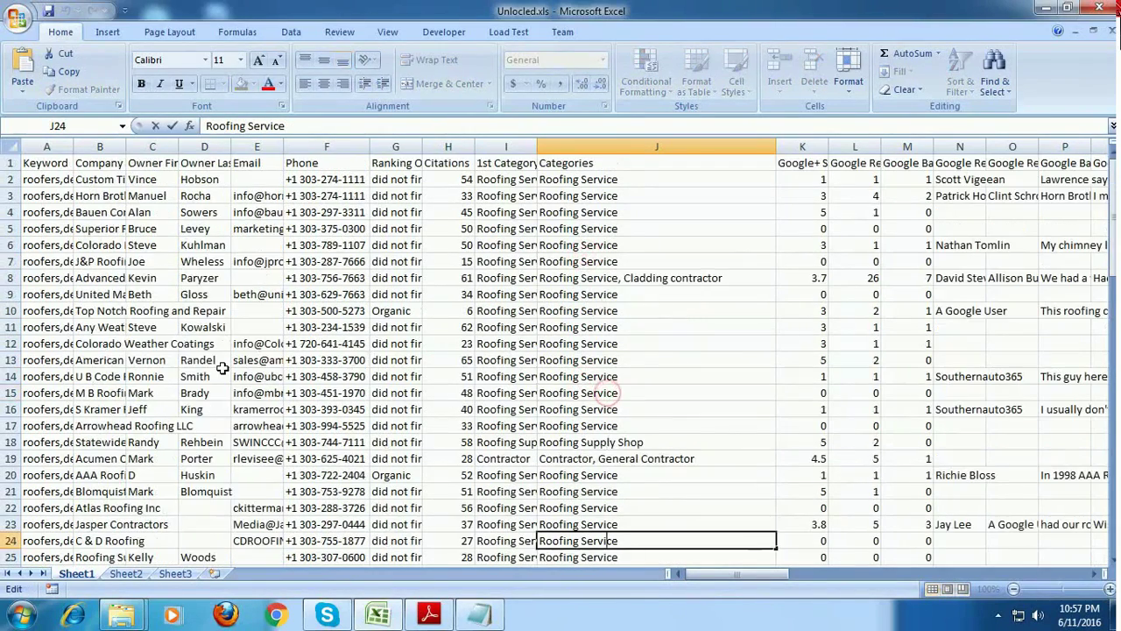
pyautogui.click(138, 391)
pyautogui.scroll(-15, 135, 385)
pyautogui.click(133, 383)
pyautogui.press('Down')
pyautogui.press('Down')
pyautogui.press('Down')
pyautogui.press('Down')
pyautogui.press('Down')
pyautogui.press('Down')
pyautogui.press('Down')
pyautogui.press('Down')
pyautogui.press('Down')
# Step: Start editing the Any Weather Roofing cell, then jump to column G's last filled cell
pyautogui.click(111, 342)
pyautogui.scroll(15, 111, 343)
pyautogui.doubleClick(116, 327)
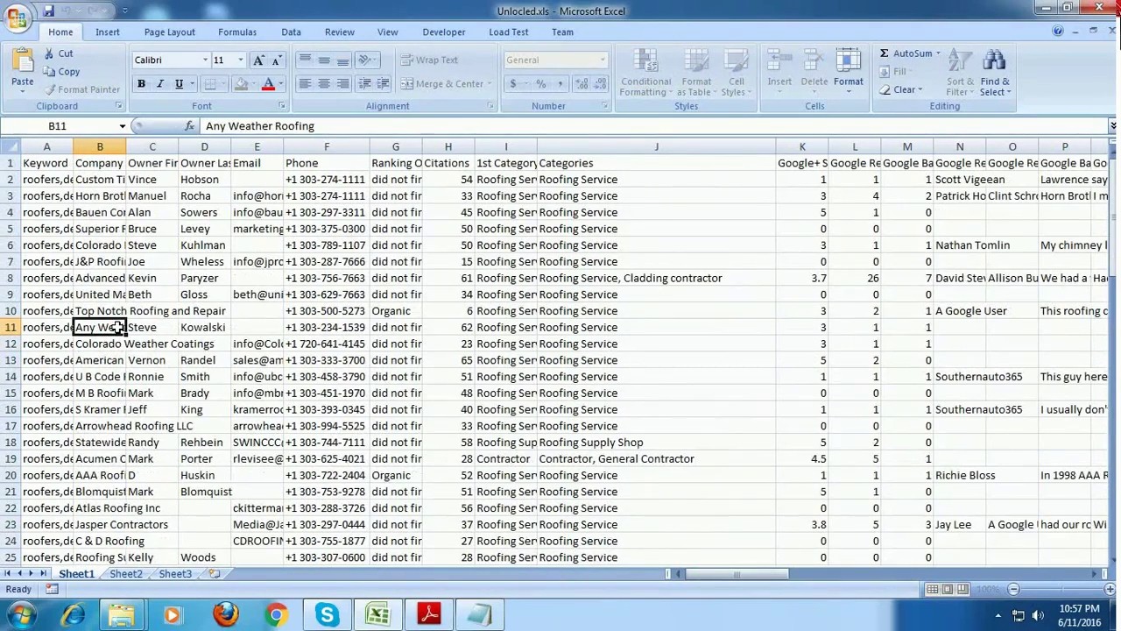
pyautogui.click(239, 360)
pyautogui.click(392, 363)
pyautogui.hotkey('ctrl', 'Down')
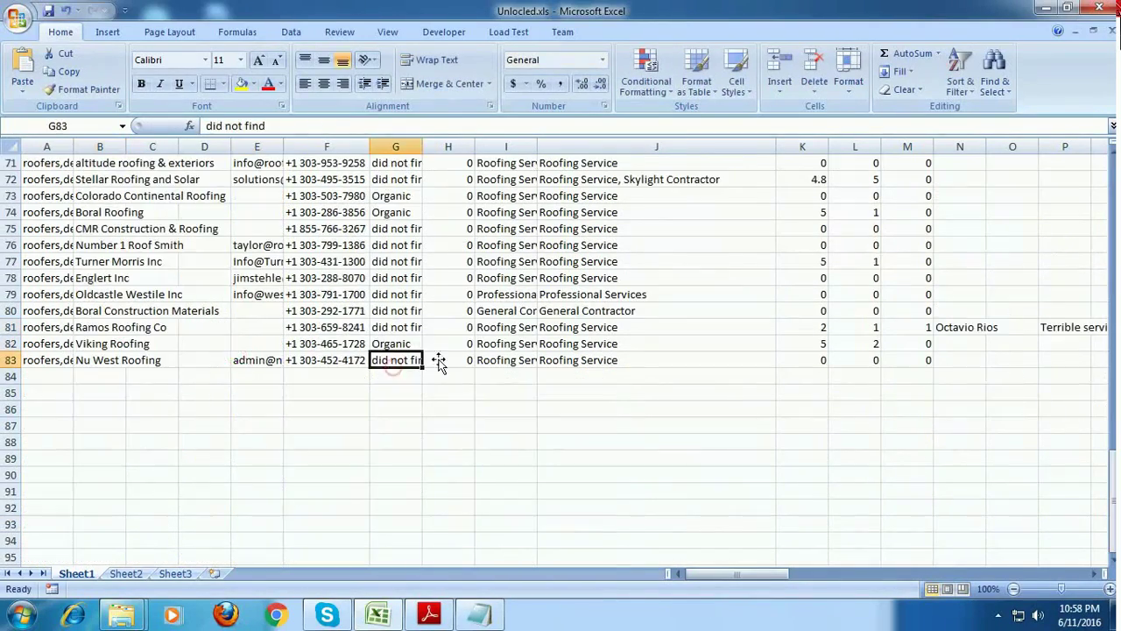
pyautogui.scroll(20, 460, 368)
# Step: Enter test values 'sdfas' in J14 and 'asf' in J19
pyautogui.click(639, 377)
pyautogui.write('sdfas')
pyautogui.click(617, 456)
pyautogui.write('asf')
pyautogui.click(635, 329)
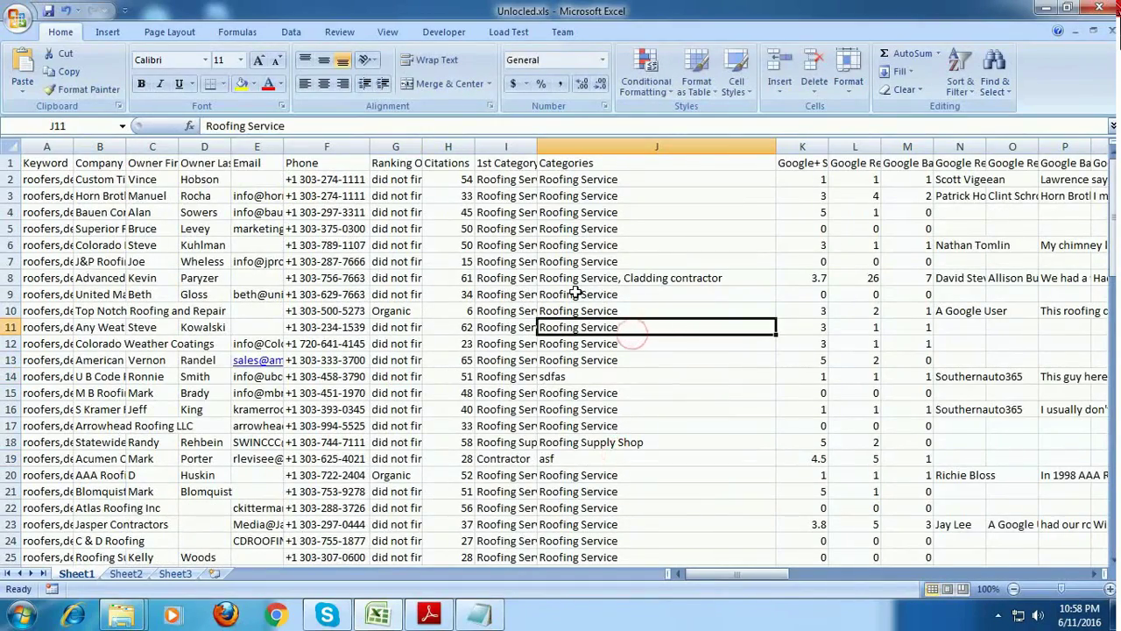
# Step: Clear the Categories cells from J5 downward, then select range F9 to J15
pyautogui.moveTo(613, 228); pyautogui.dragTo(613, 569)
pyautogui.scroll(2, 568, 484)
pyautogui.press('Delete')
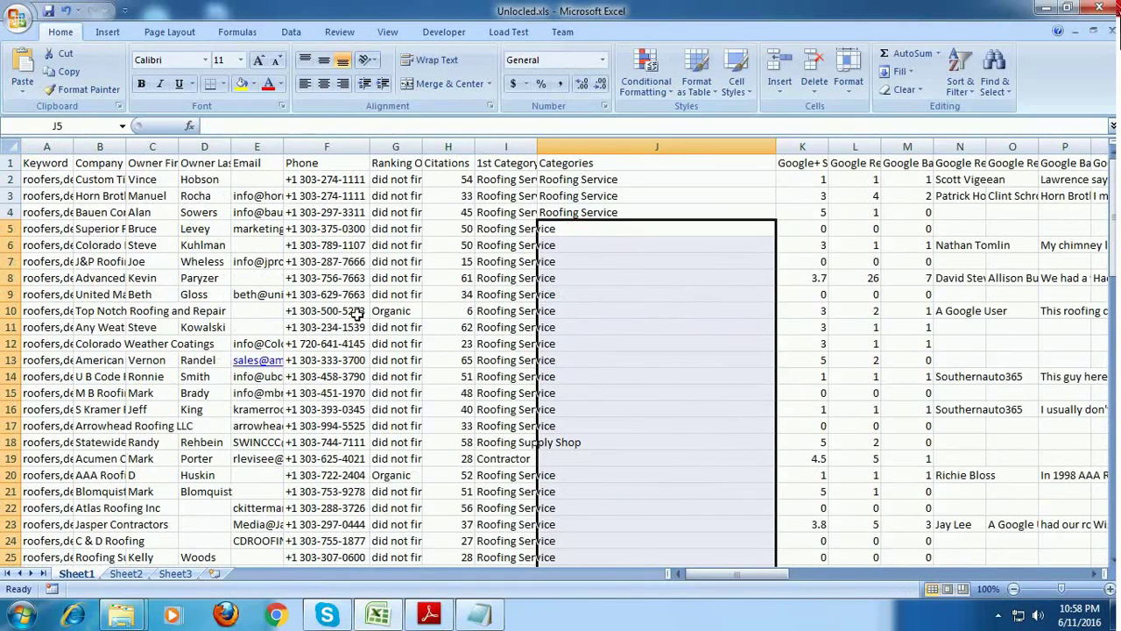
pyautogui.moveTo(361, 293); pyautogui.dragTo(639, 395)
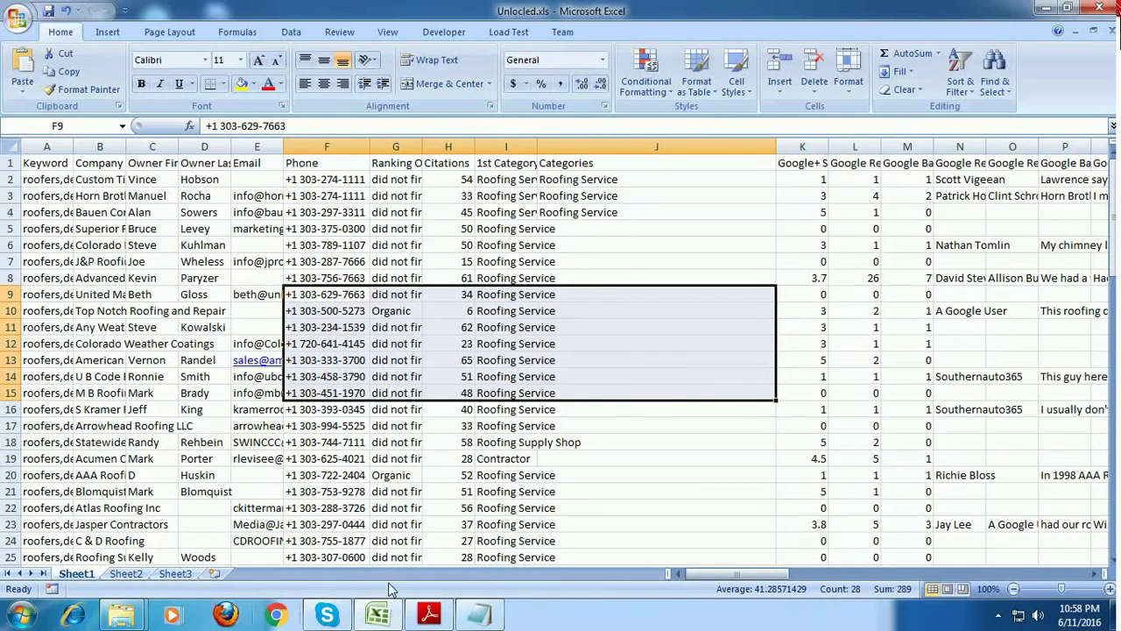